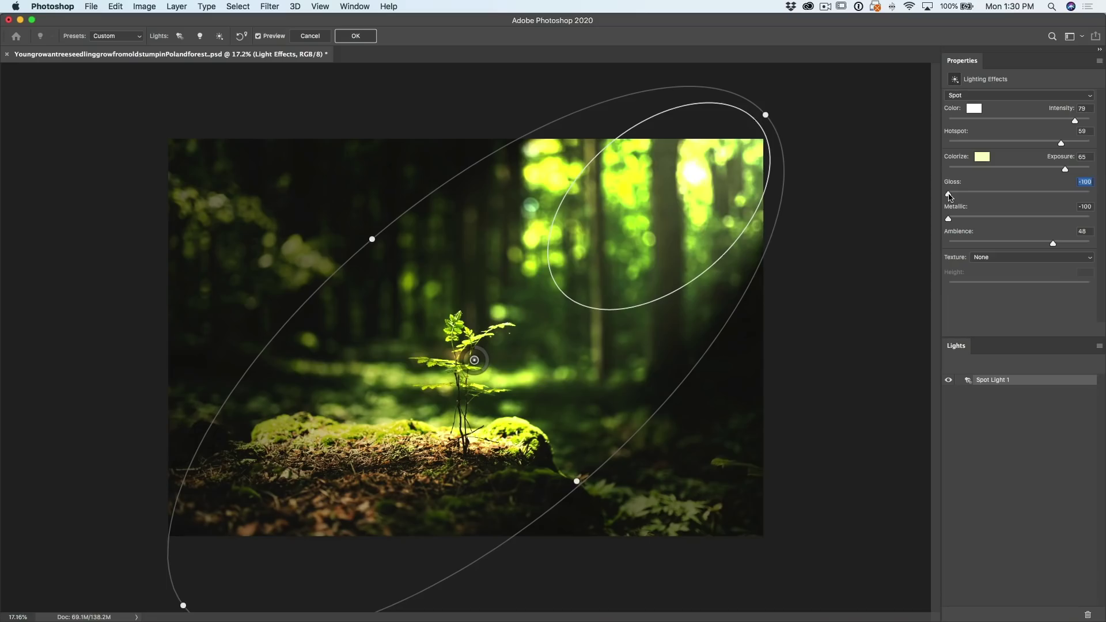
# - Raise the spotlight's Gloss from -100 to 15 in Lighting Effects
pyautogui.moveTo(949, 194); pyautogui.dragTo(1033, 196)
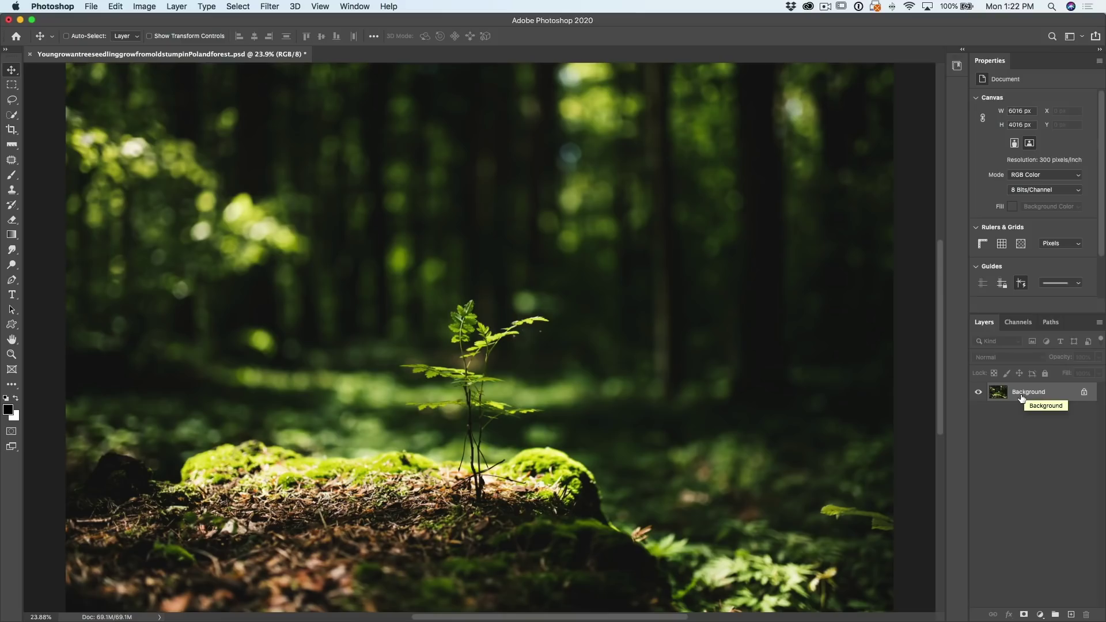
pyautogui.click(144, 7)
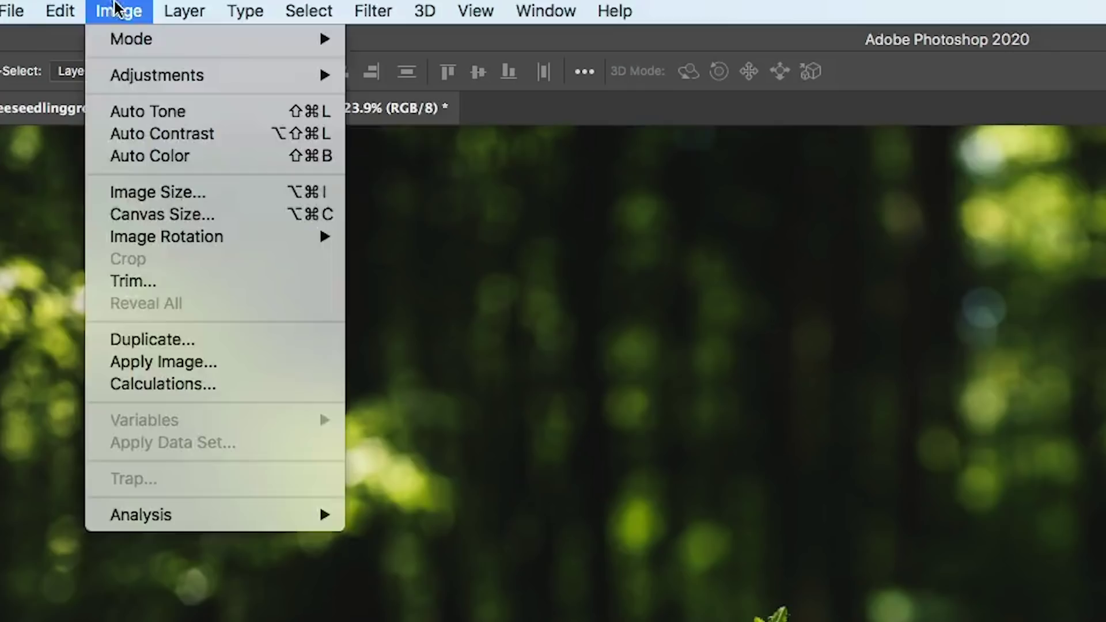
pyautogui.moveTo(121, 38)
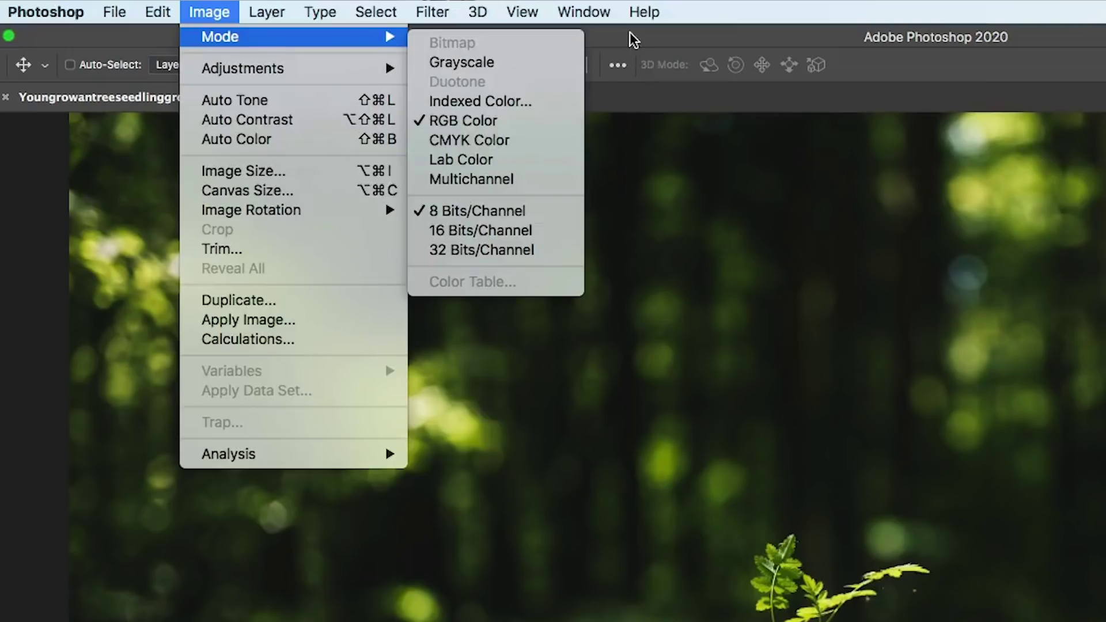
pyautogui.click(602, 43)
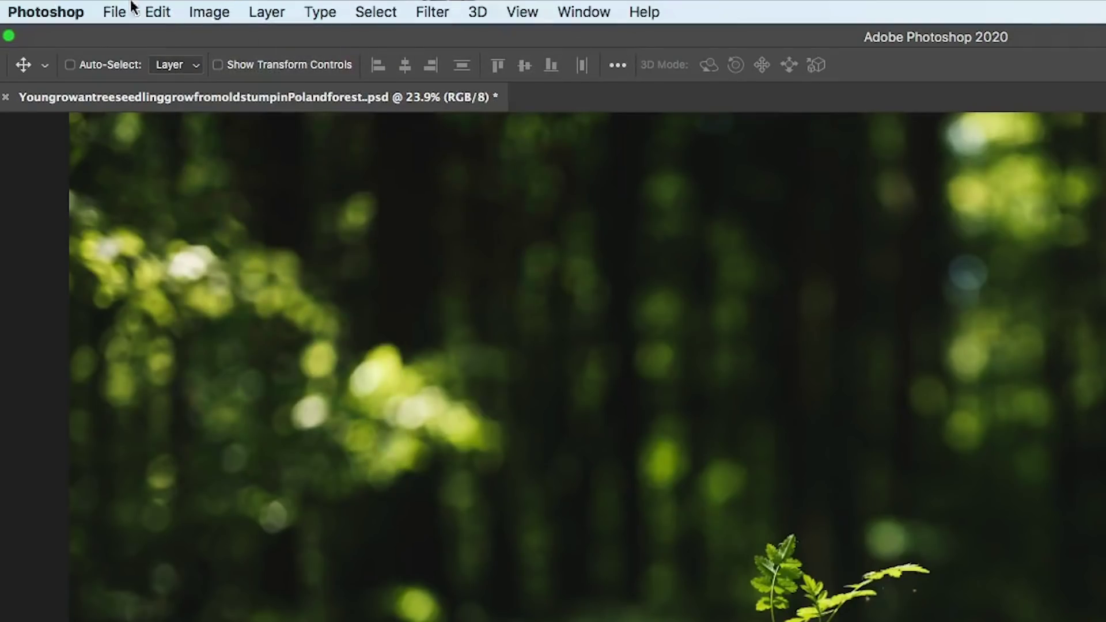
pyautogui.click(72, 7)
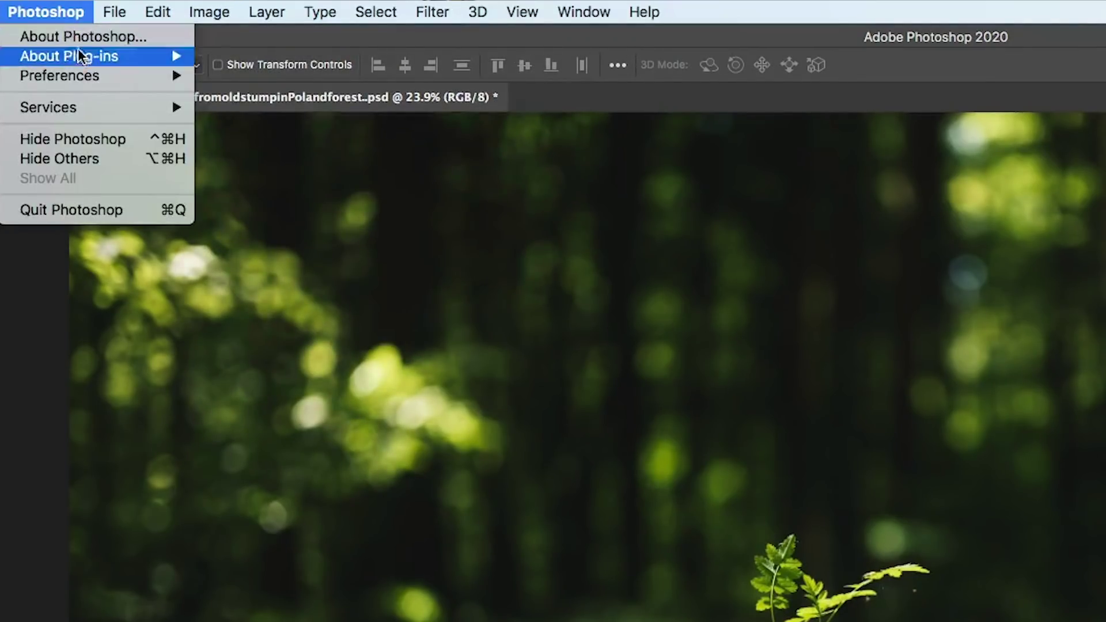
pyautogui.moveTo(84, 74)
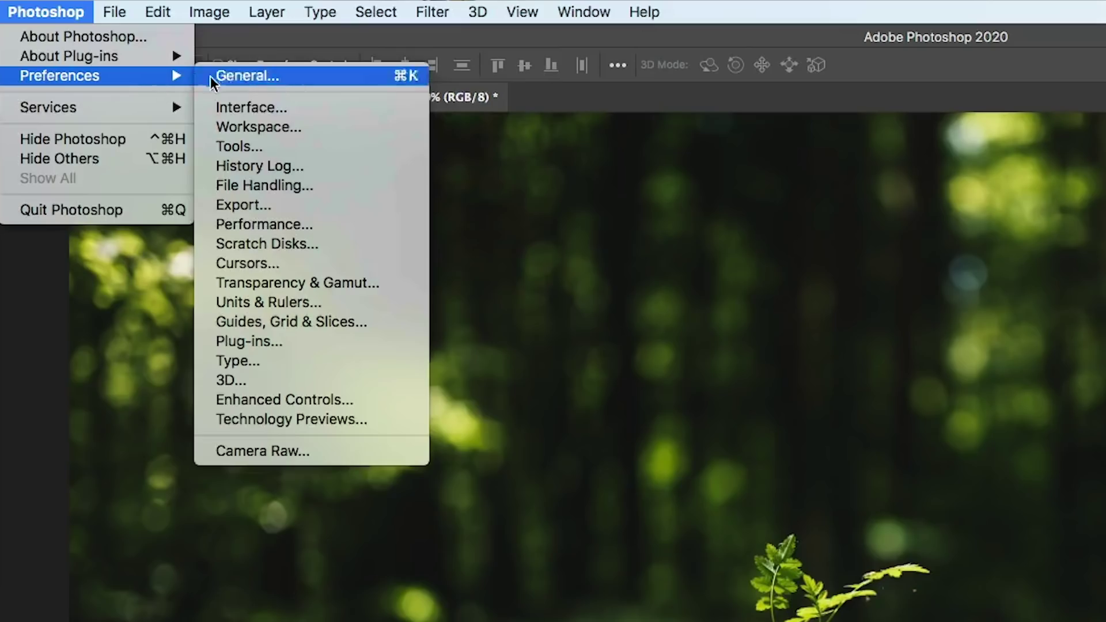
pyautogui.click(310, 224)
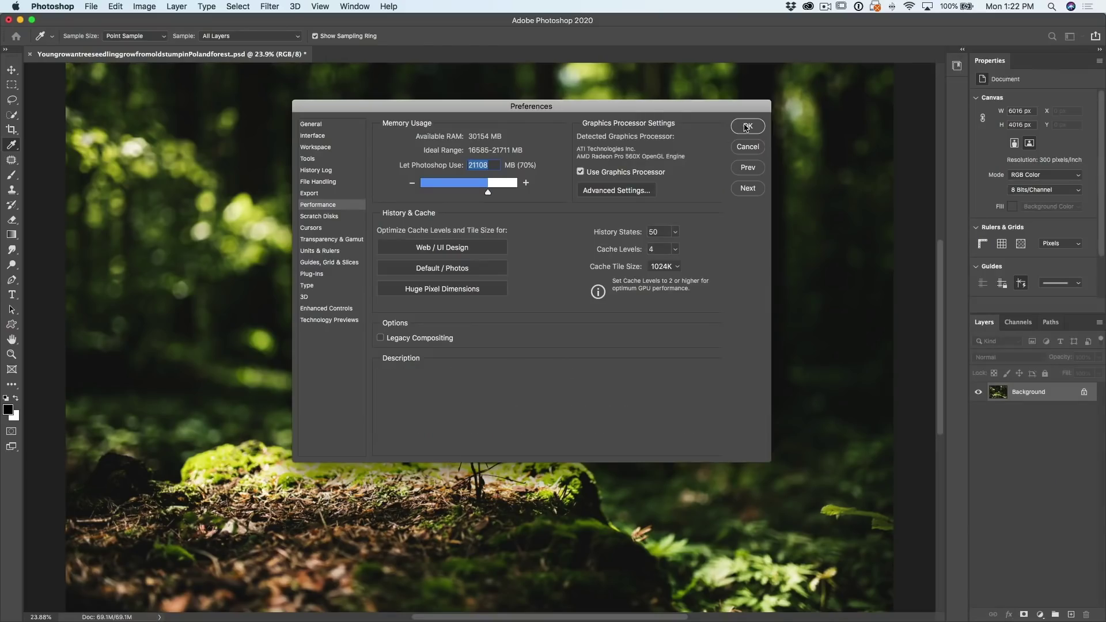
pyautogui.click(746, 118)
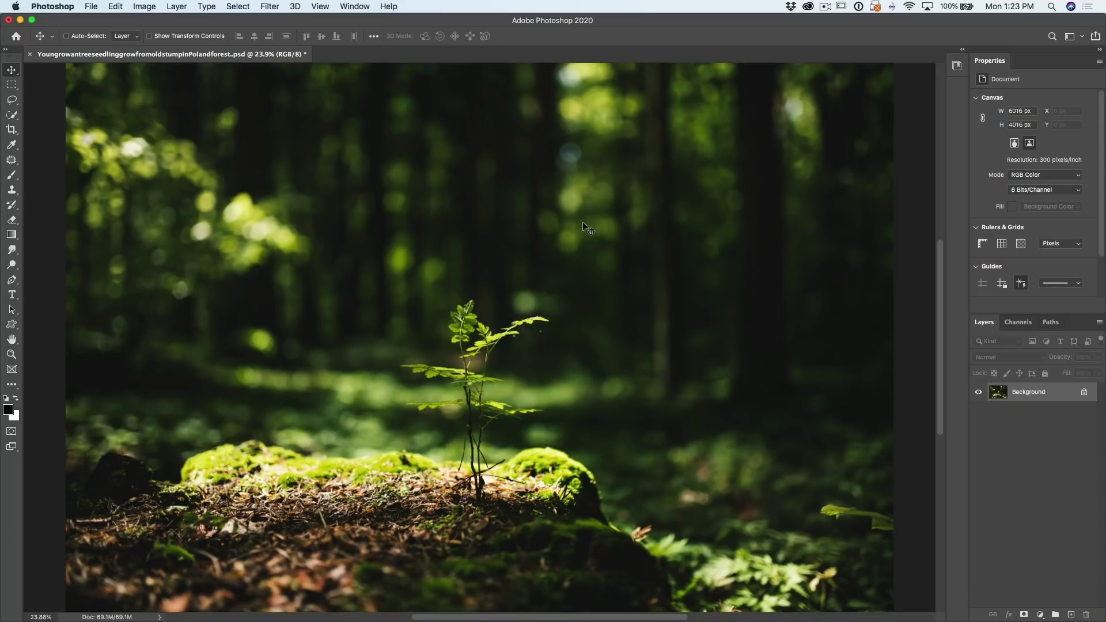
# - Duplicate Background as 'Background copy' and convert the copy to an embedded smart object
pyautogui.moveTo(1032, 394); pyautogui.dragTo(1071, 614)
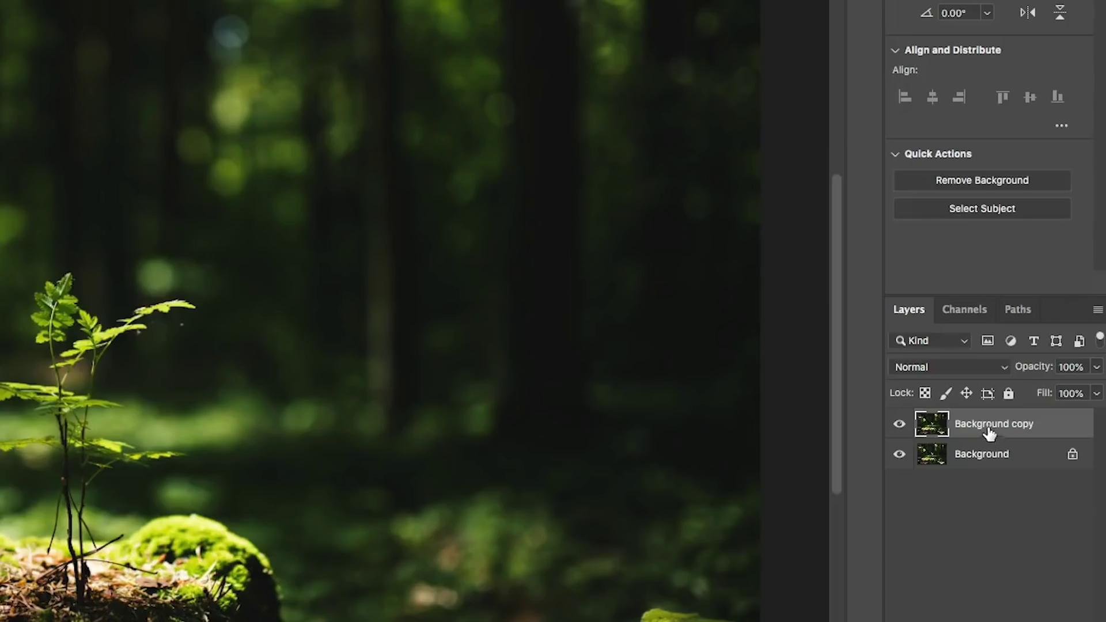
pyautogui.rightClick(986, 428)
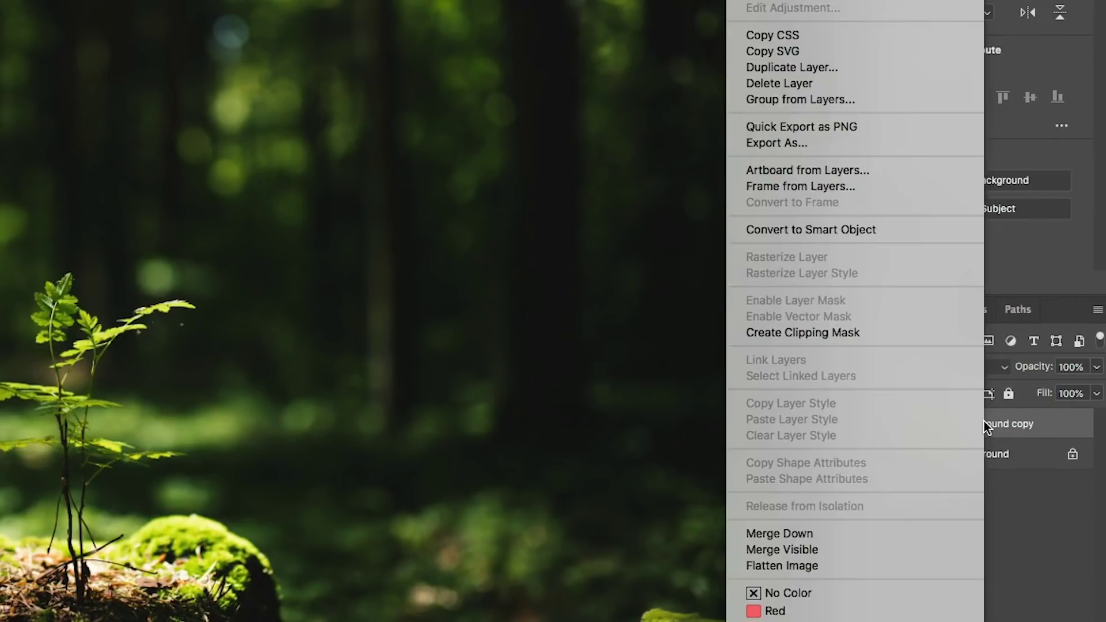
pyautogui.click(831, 230)
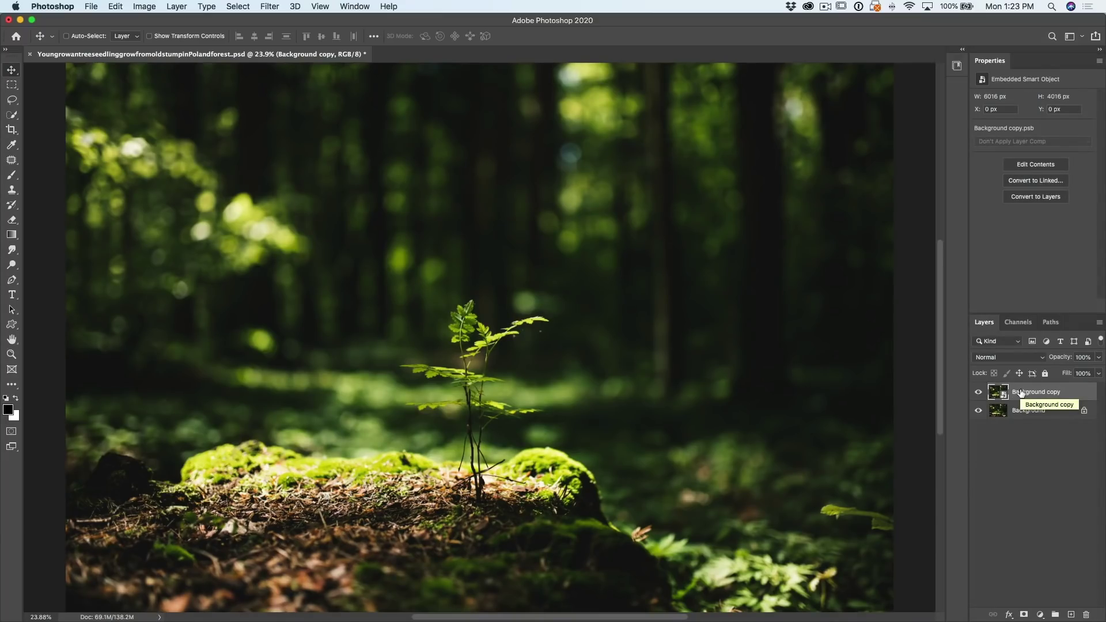
# - Apply Filter > Render > Lighting Effects to the smart object, toggling the light overlay with Ctrl+H
pyautogui.click(269, 6)
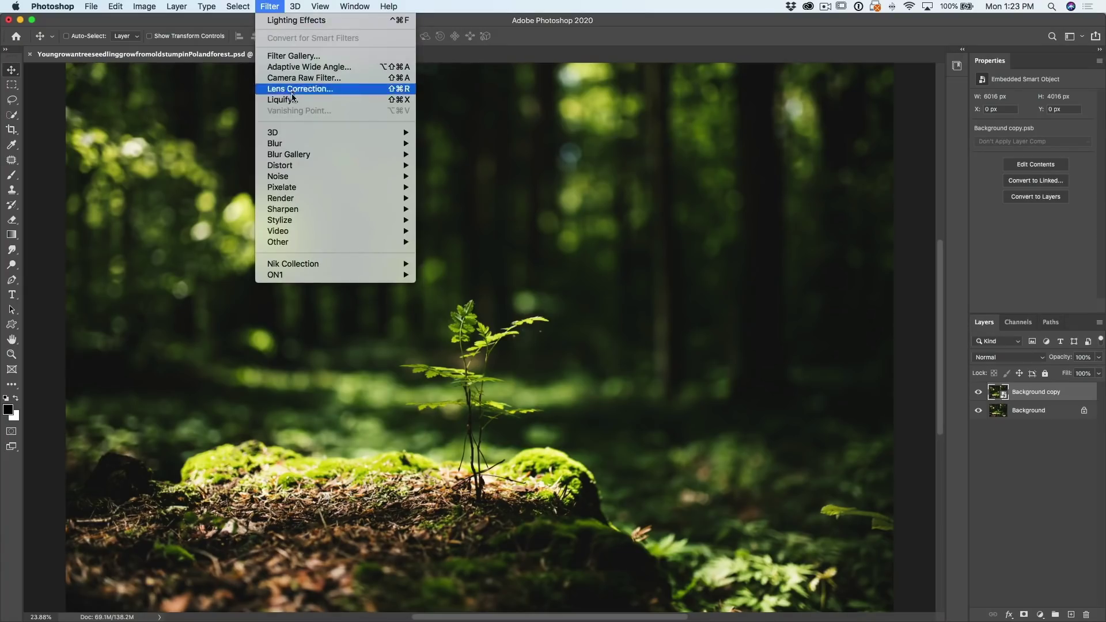
pyautogui.moveTo(305, 199)
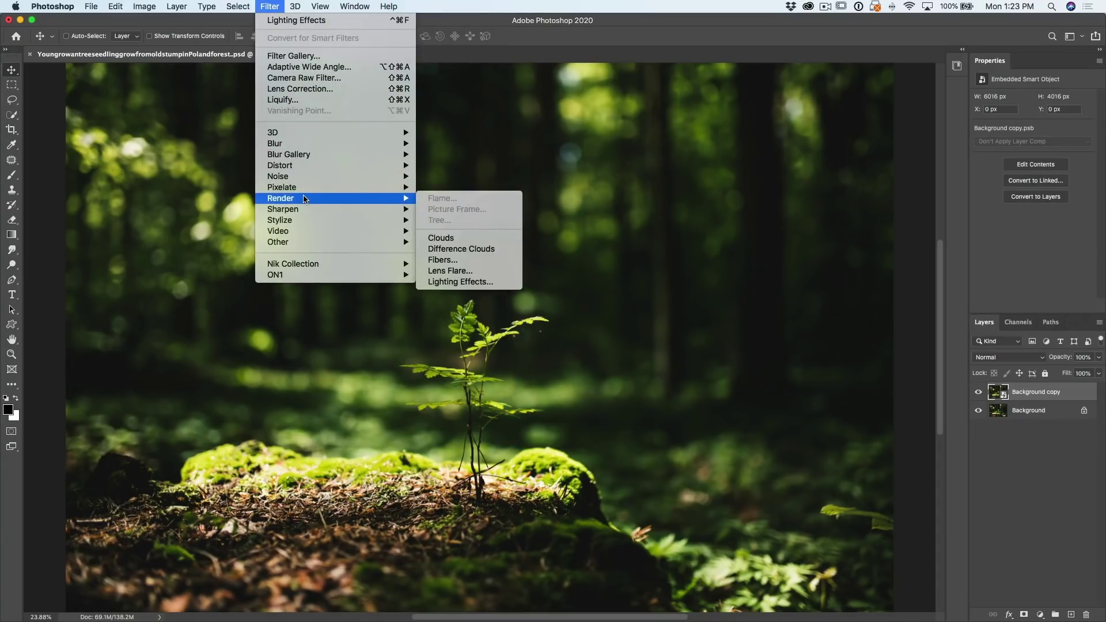
pyautogui.click(490, 282)
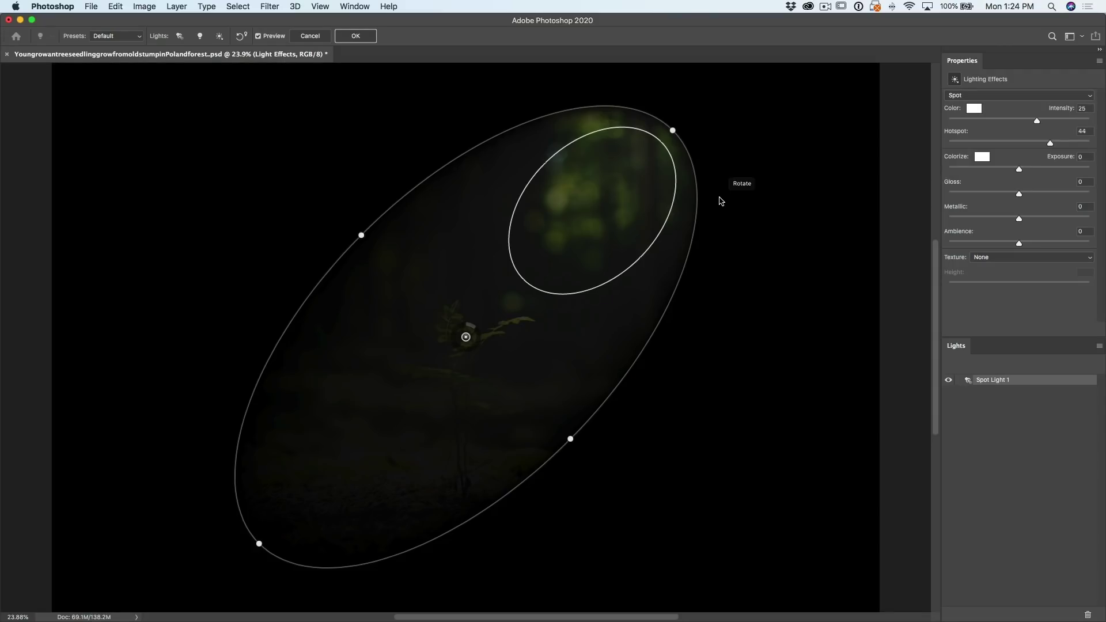
pyautogui.press('super+h')
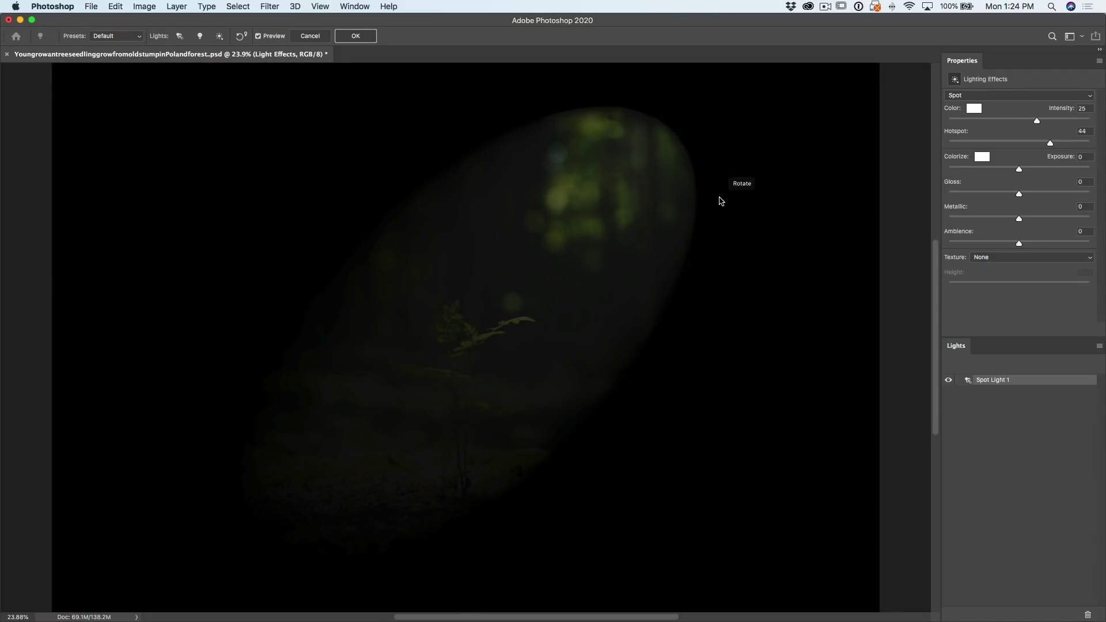
pyautogui.press('super+h')
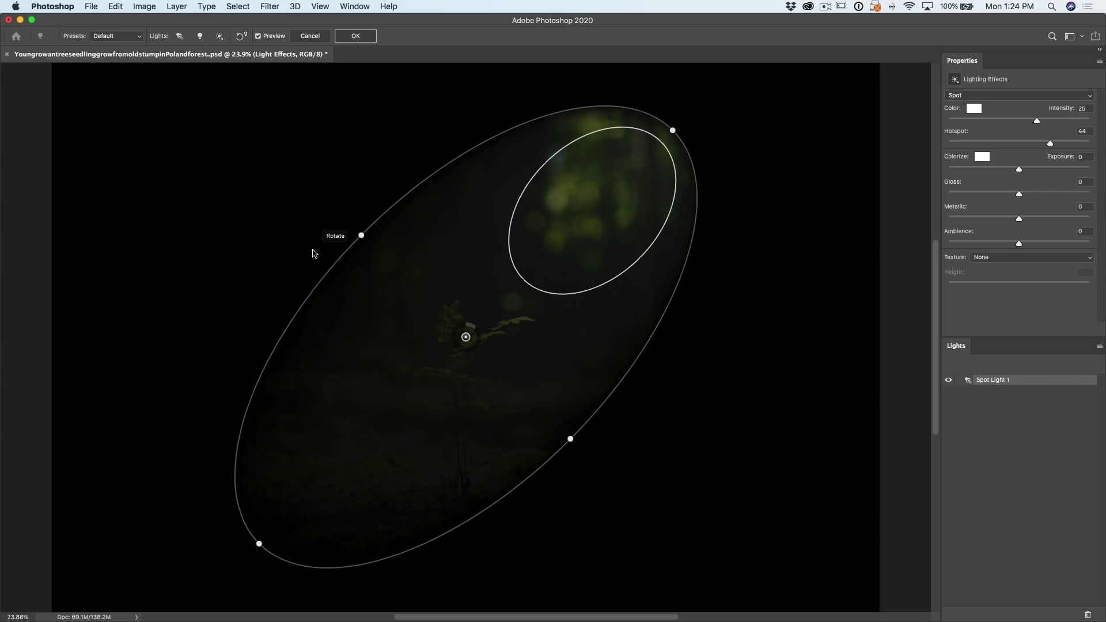
# - Apply the 2 O'clock Spotlight preset: pale yellow light, intensity 17, hotspot 92, ambience 20
pyautogui.click(113, 38)
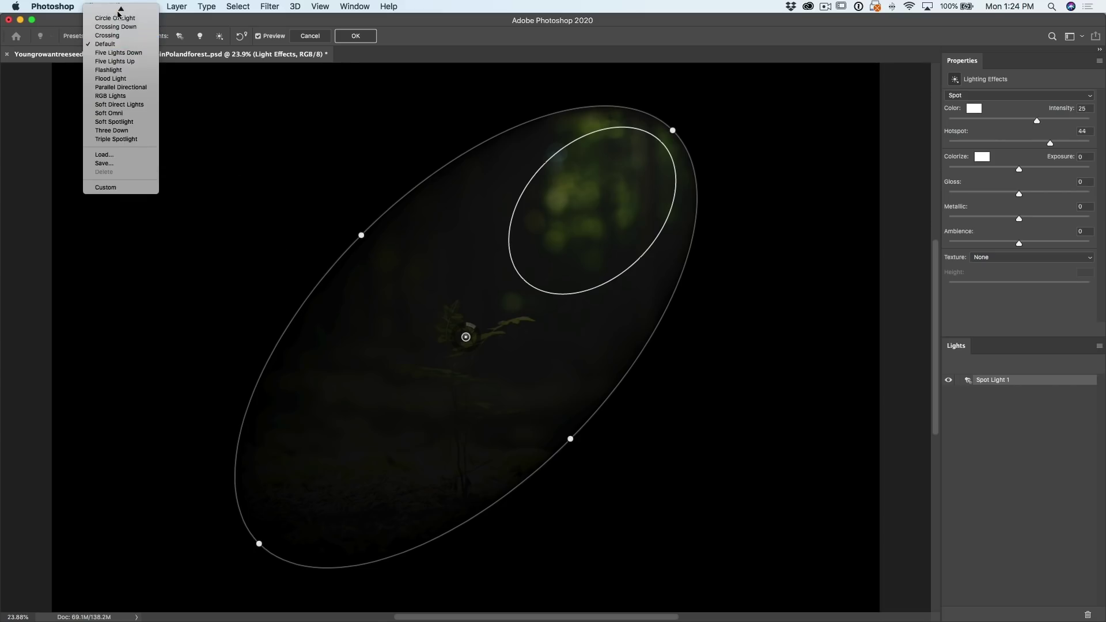
pyautogui.moveTo(120, 8)
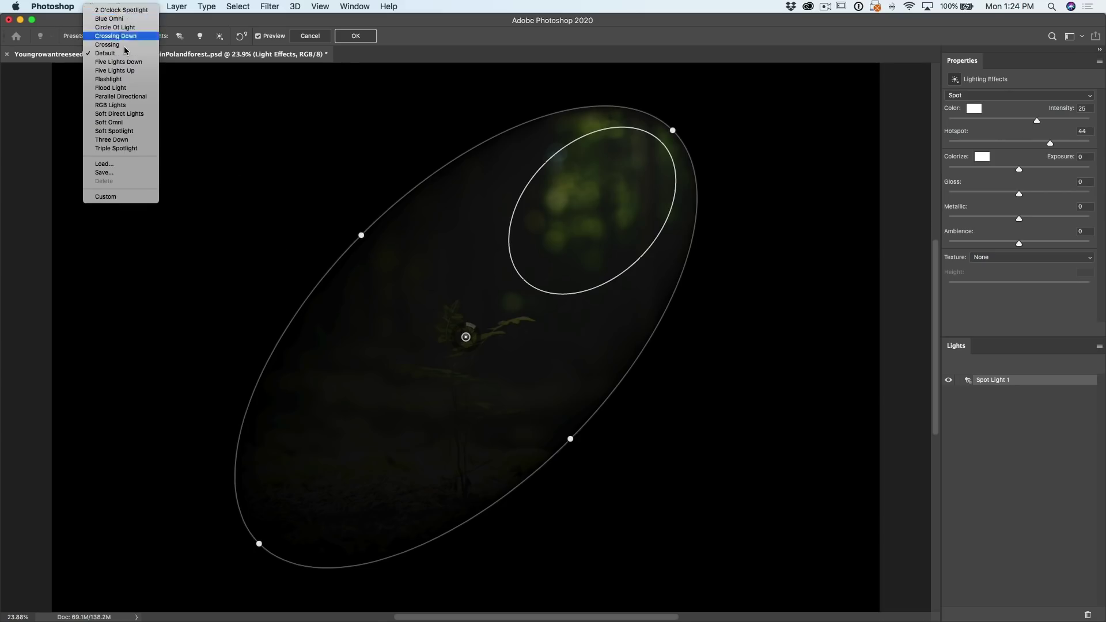
pyautogui.click(126, 10)
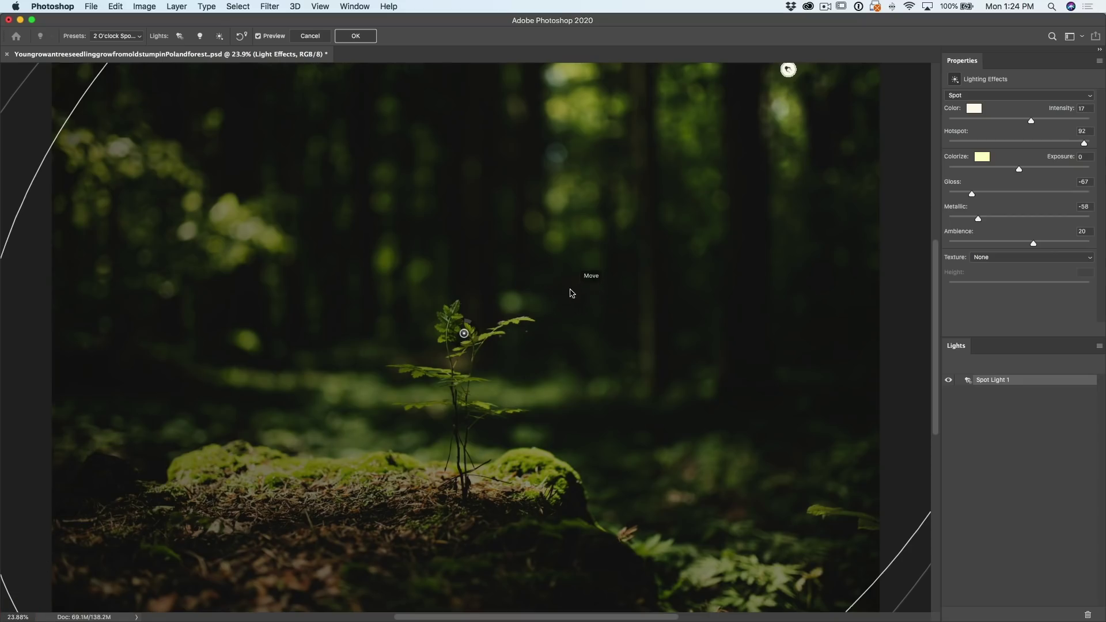
# - Zoom out and stretch the spotlight into a narrower, angled beam
pyautogui.keyDown('alt'); pyautogui.scroll(-10, 578, 290); pyautogui.keyUp('alt')
pyautogui.scroll(-3, 578, 290)
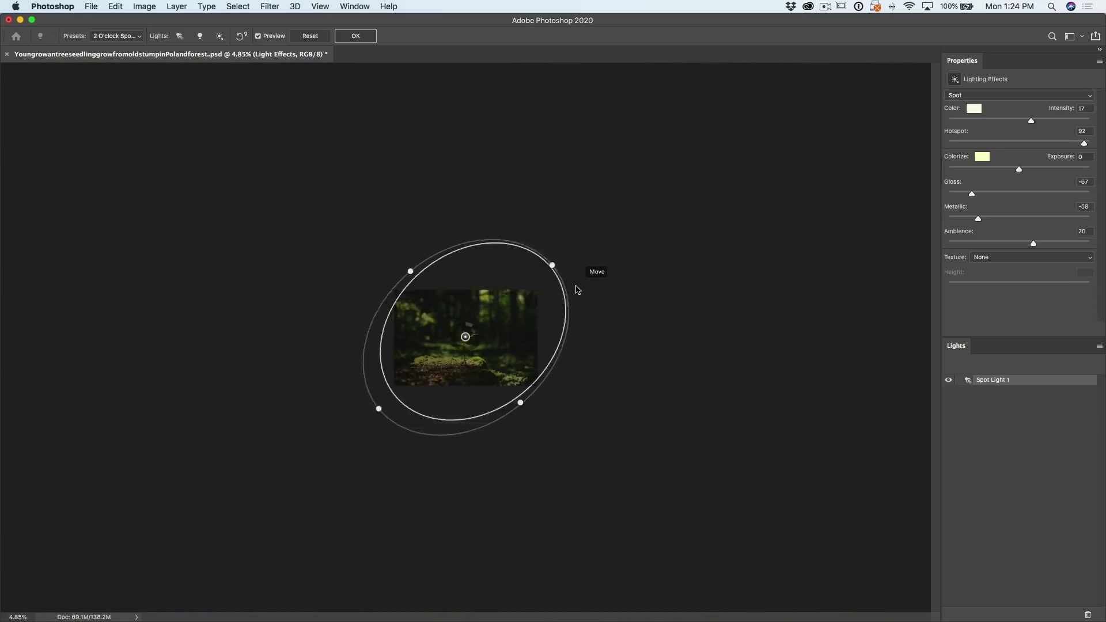
pyautogui.scroll(12, 578, 290)
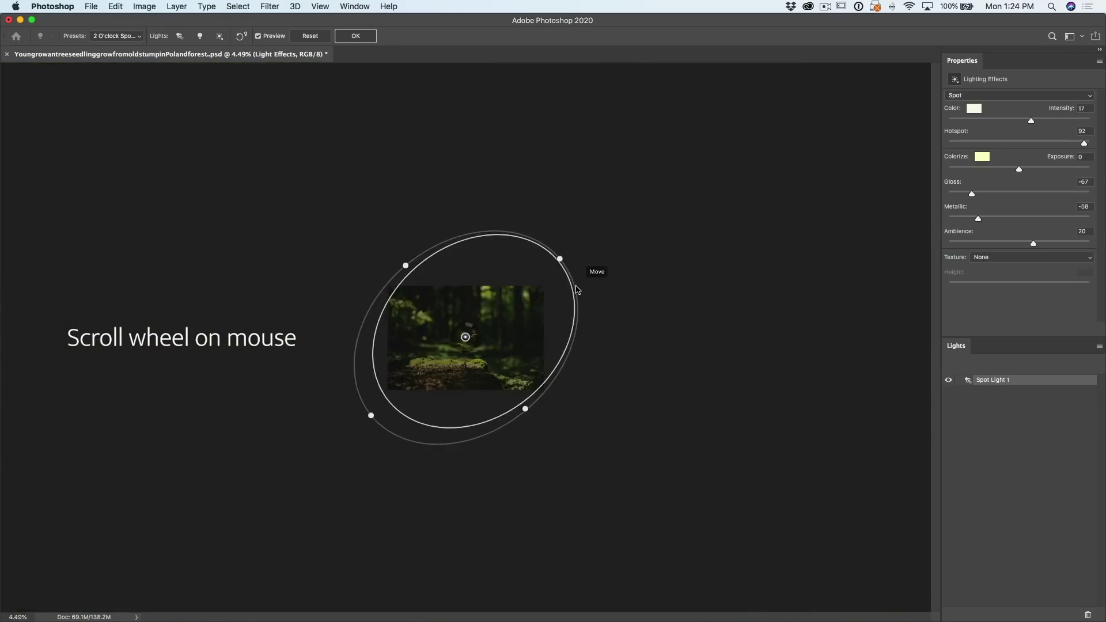
pyautogui.scroll(-2, 579, 290)
pyautogui.scroll(8, 578, 289)
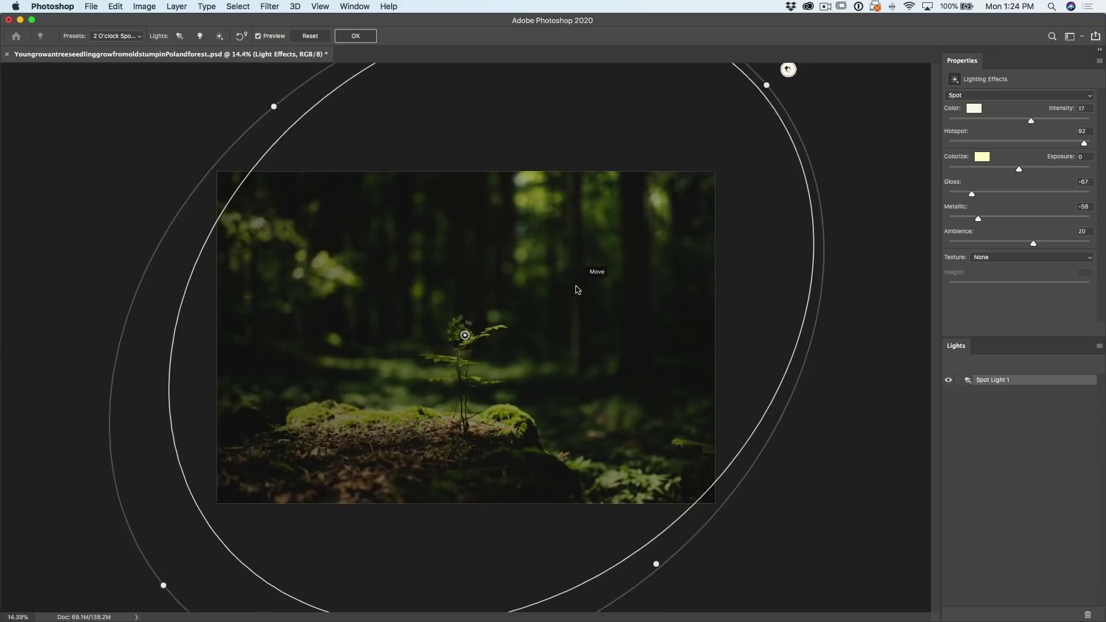
pyautogui.scroll(-5, 578, 290)
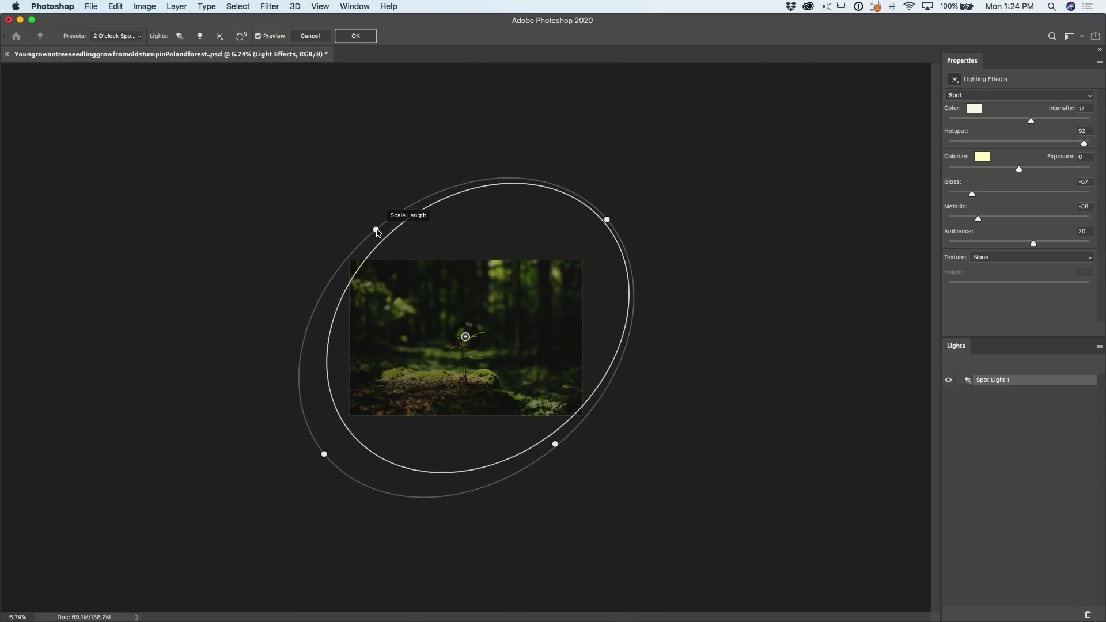
pyautogui.moveTo(376, 230); pyautogui.dragTo(418, 292)
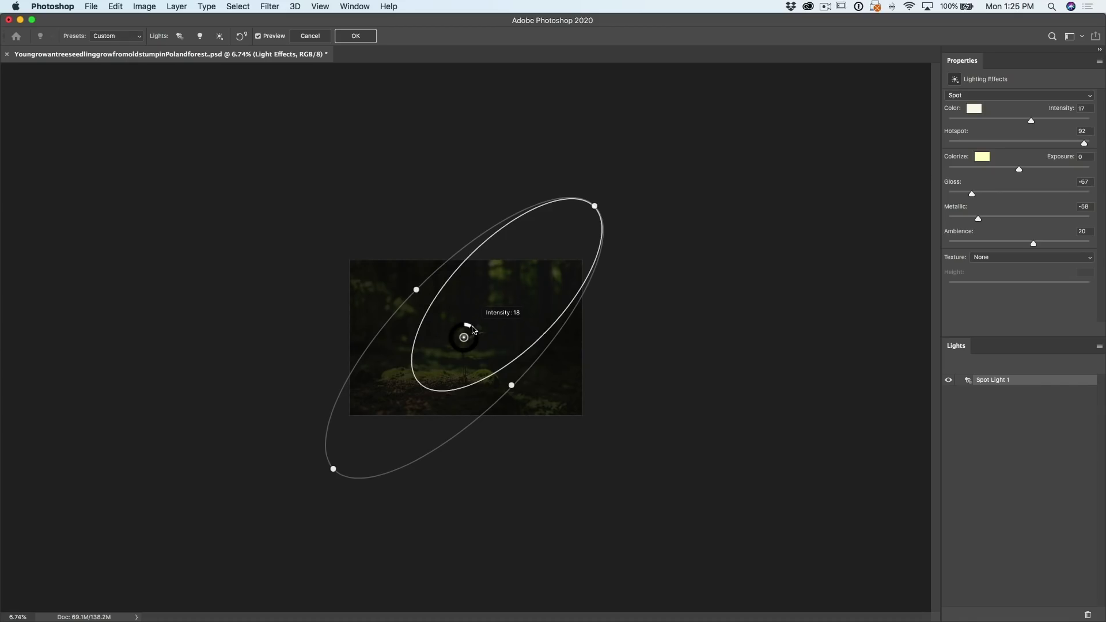
# - Set the light intensity to 100, narrow the beam, adjust its angle and nudge it up-right
pyautogui.moveTo(472, 329); pyautogui.dragTo(450, 345)
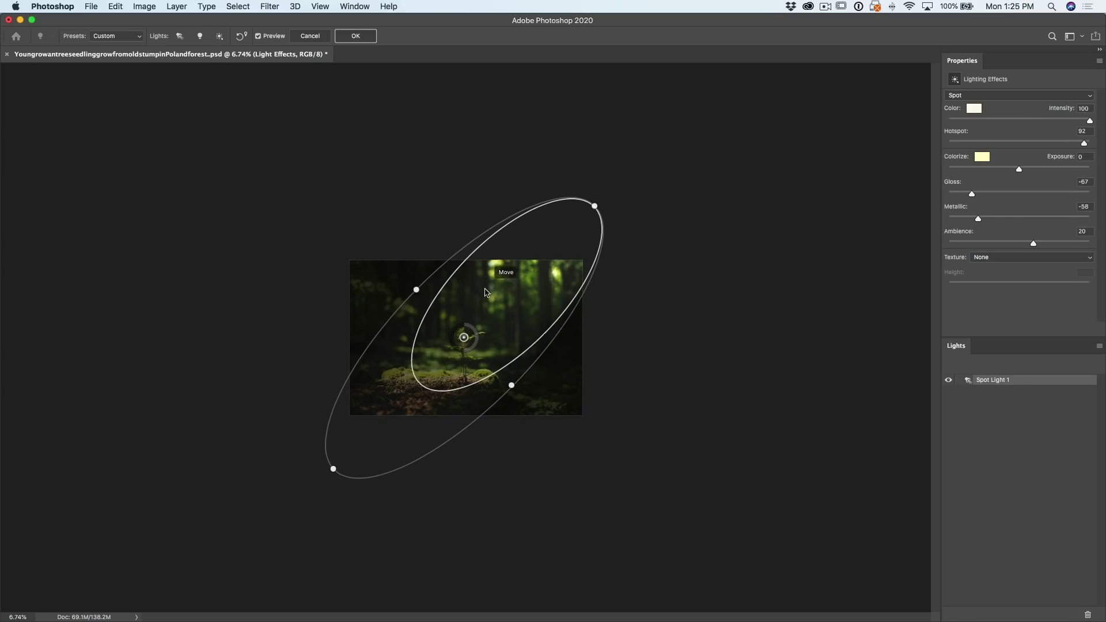
pyautogui.moveTo(333, 471); pyautogui.dragTo(342, 448)
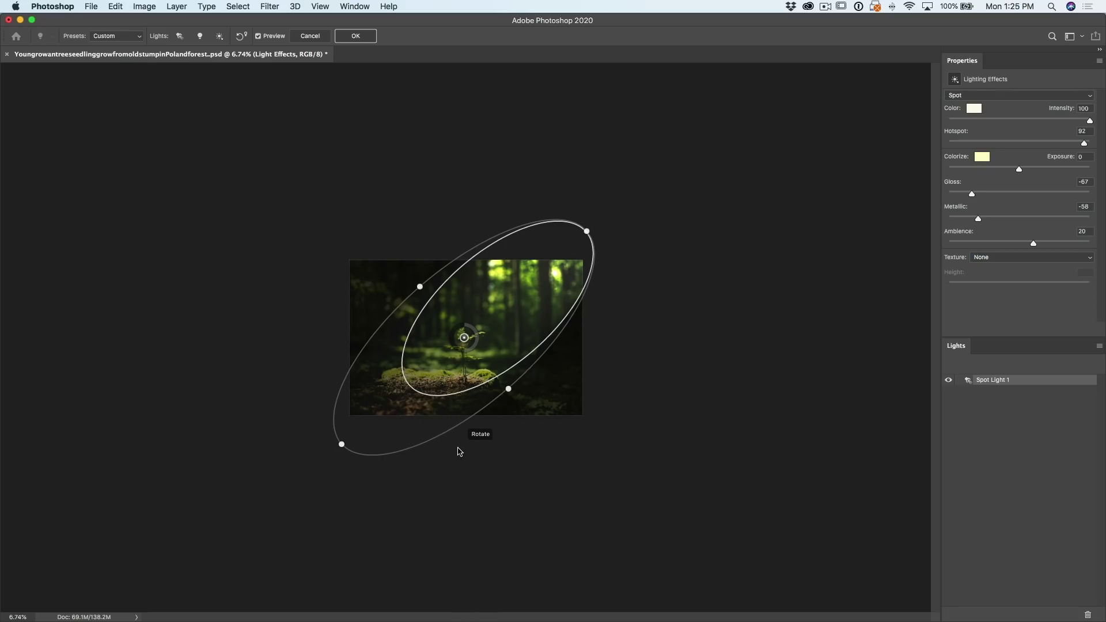
pyautogui.moveTo(460, 451)
pyautogui.mouseDown()
pyautogui.moveTo(507, 444)
pyautogui.moveTo(444, 456)
pyautogui.moveTo(405, 432)
pyautogui.moveTo(400, 439)
pyautogui.moveTo(476, 464)
pyautogui.moveTo(458, 463)
pyautogui.mouseUp()
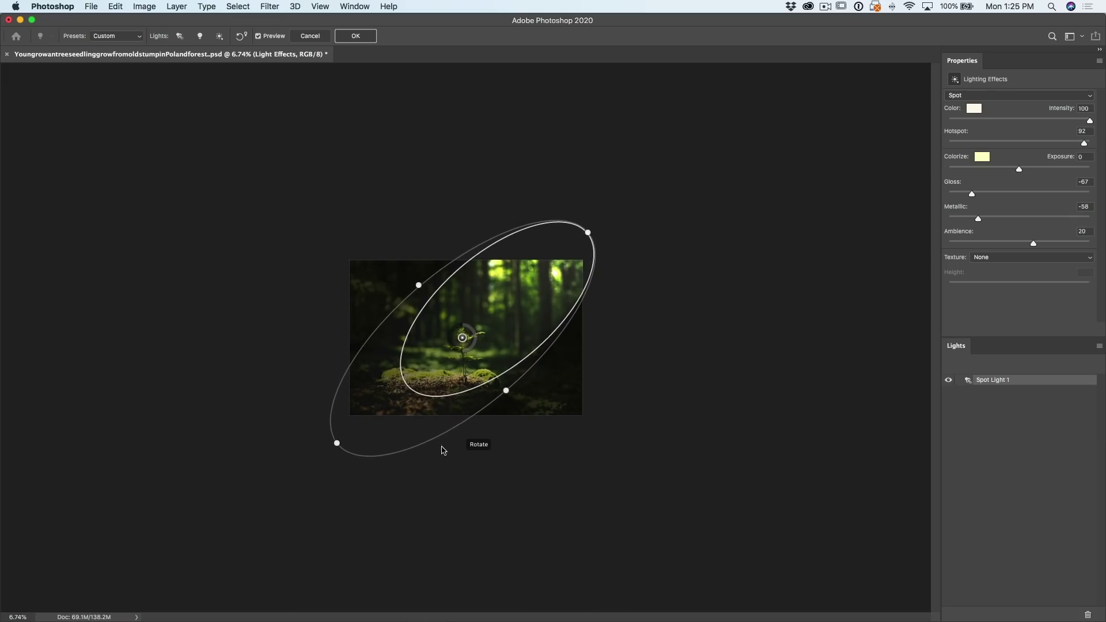
pyautogui.moveTo(544, 303)
pyautogui.mouseDown()
pyautogui.moveTo(574, 275)
pyautogui.moveTo(527, 317)
pyautogui.moveTo(594, 287)
pyautogui.moveTo(584, 271)
pyautogui.moveTo(542, 301)
pyautogui.mouseUp()
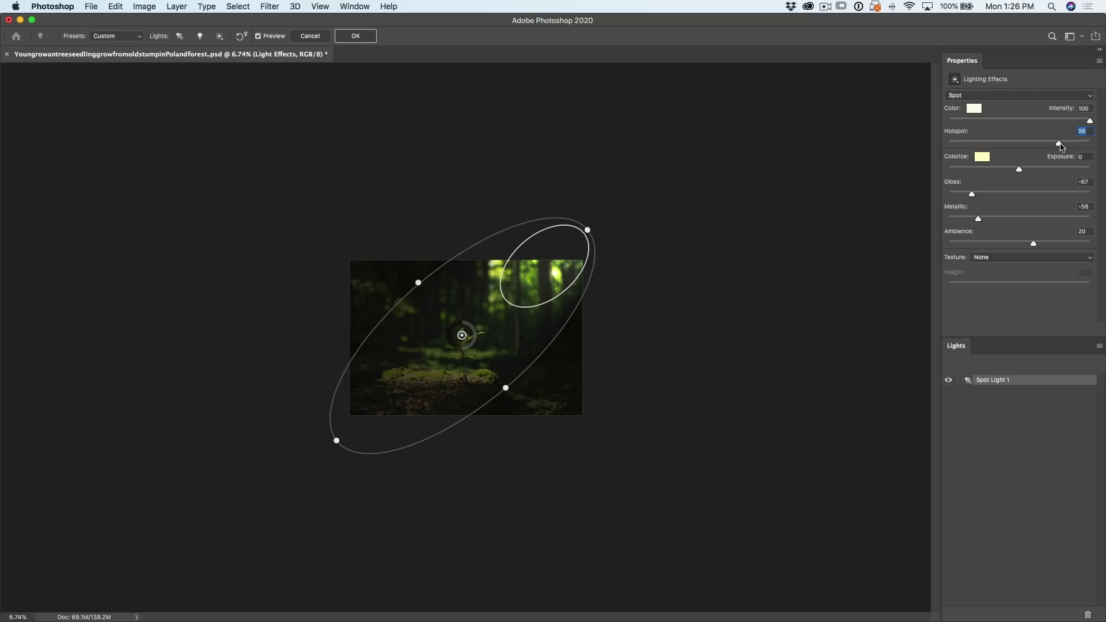
# - Set the hotspot to 59, reshape and narrow the beam, and shift it up-right
pyautogui.moveTo(1063, 145); pyautogui.dragTo(1062, 145)
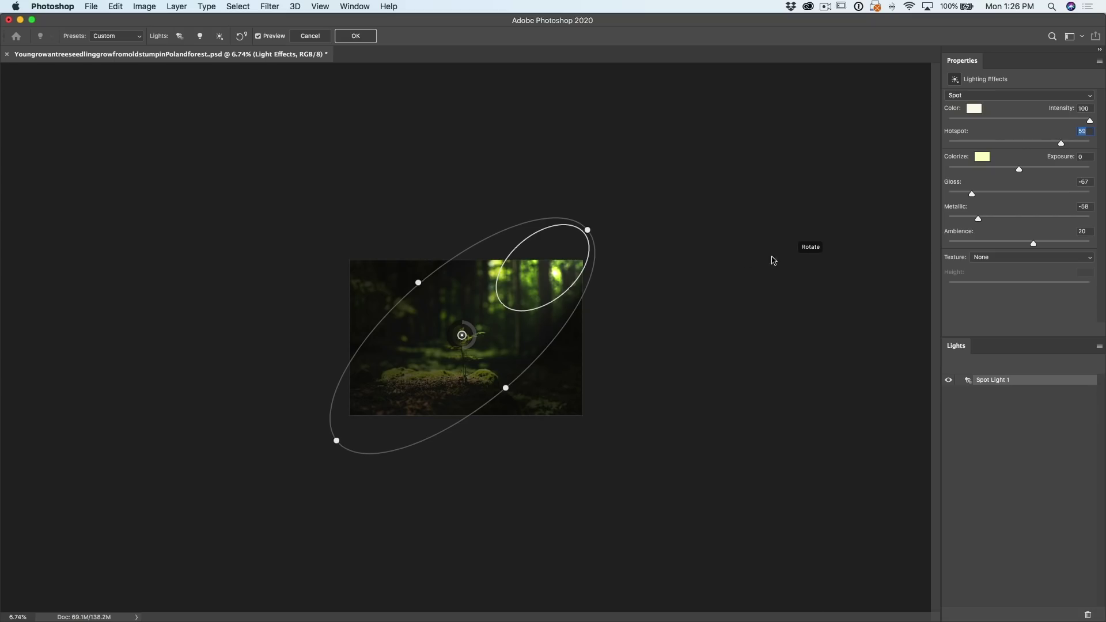
pyautogui.moveTo(507, 389); pyautogui.dragTo(503, 386)
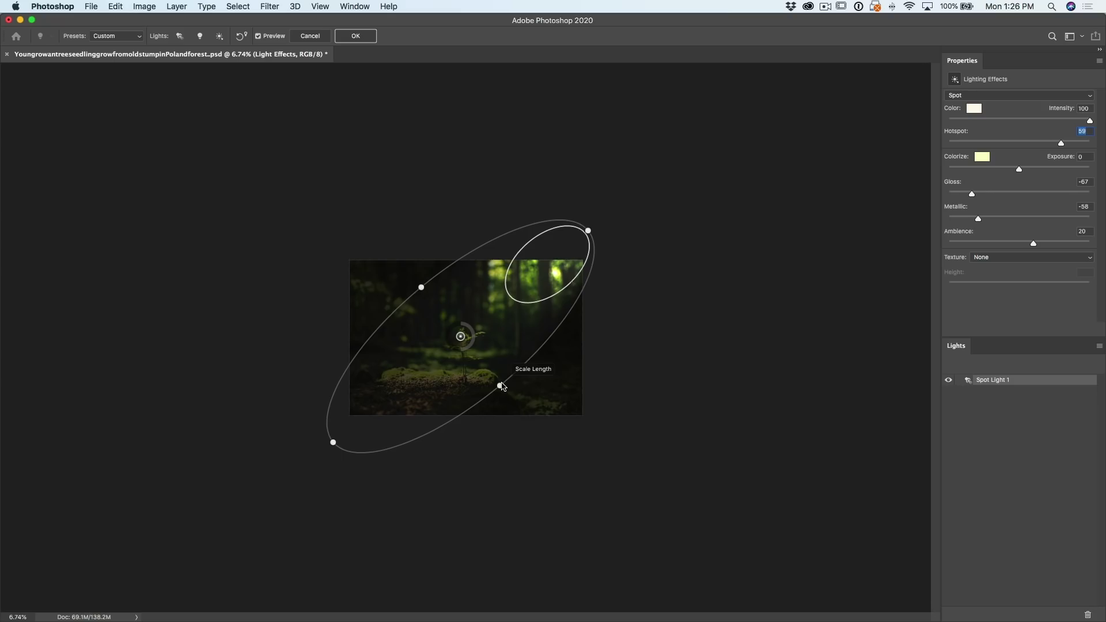
pyautogui.moveTo(333, 441); pyautogui.dragTo(346, 437)
pyautogui.moveTo(424, 381); pyautogui.dragTo(433, 373)
# - Rotate the beam slightly clockwise and nudge it down-right across the seedling
pyautogui.moveTo(655, 279); pyautogui.dragTo(632, 285)
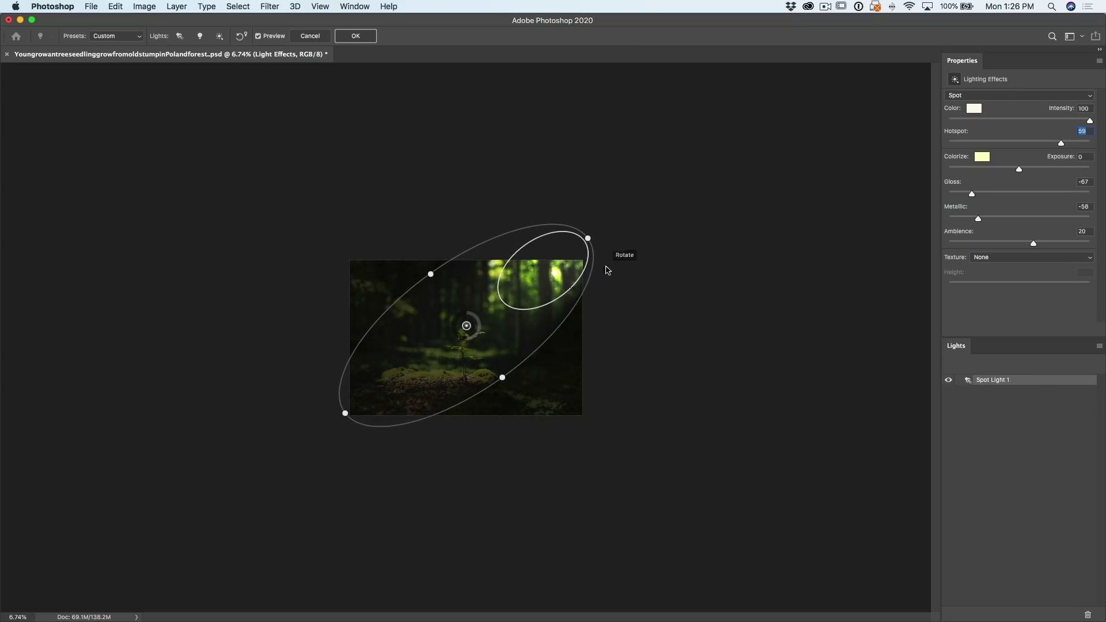
pyautogui.moveTo(620, 257); pyautogui.dragTo(620, 246)
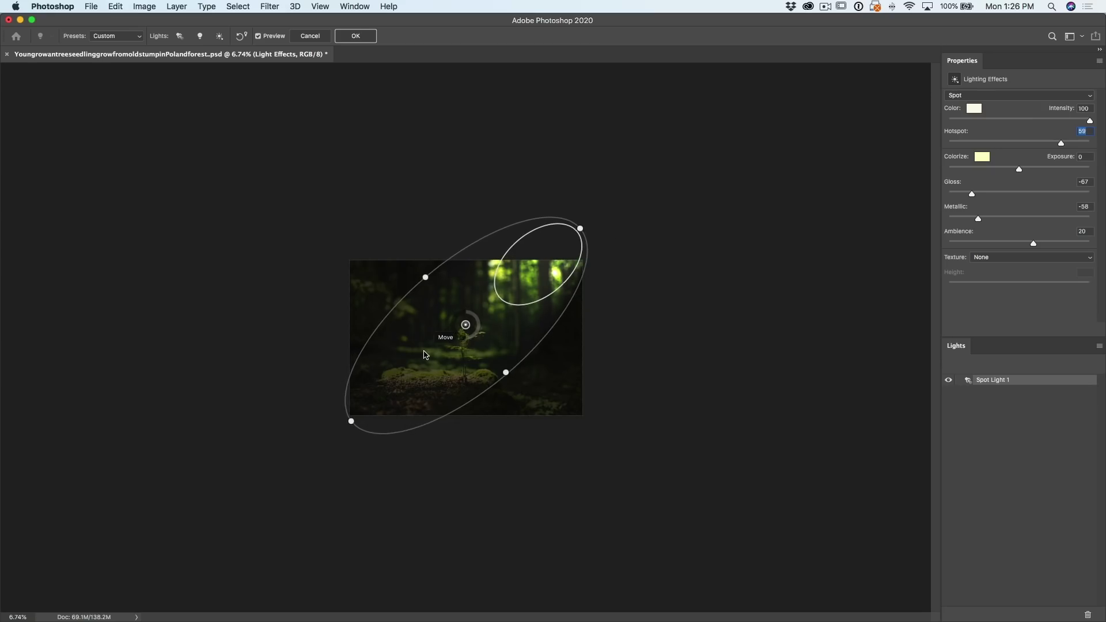
pyautogui.moveTo(425, 355); pyautogui.dragTo(430, 358)
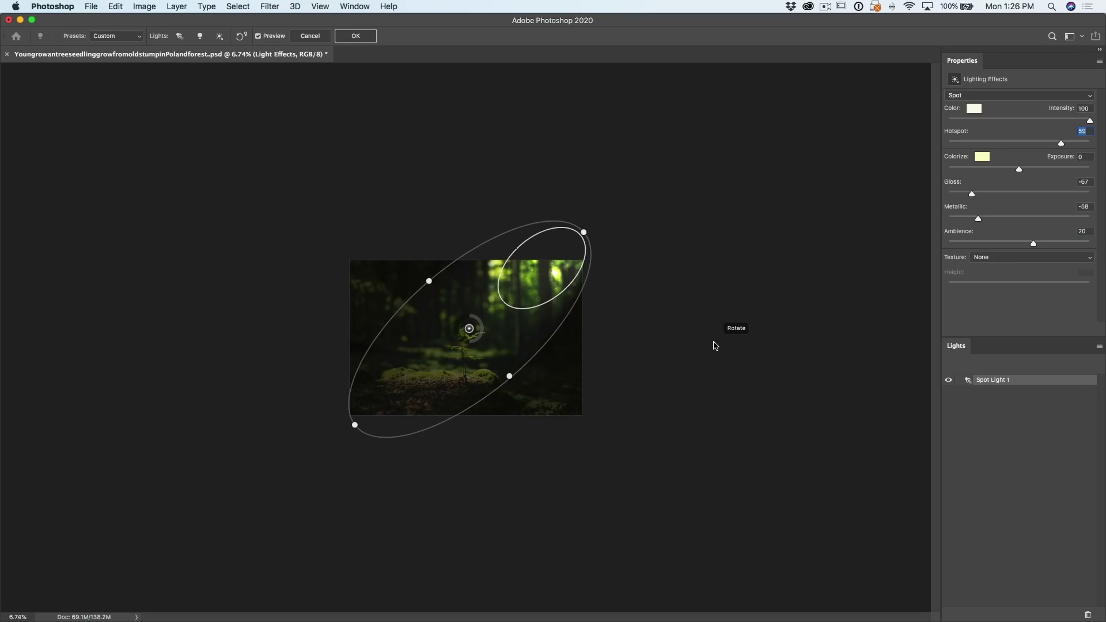
pyautogui.scroll(5, 715, 346)
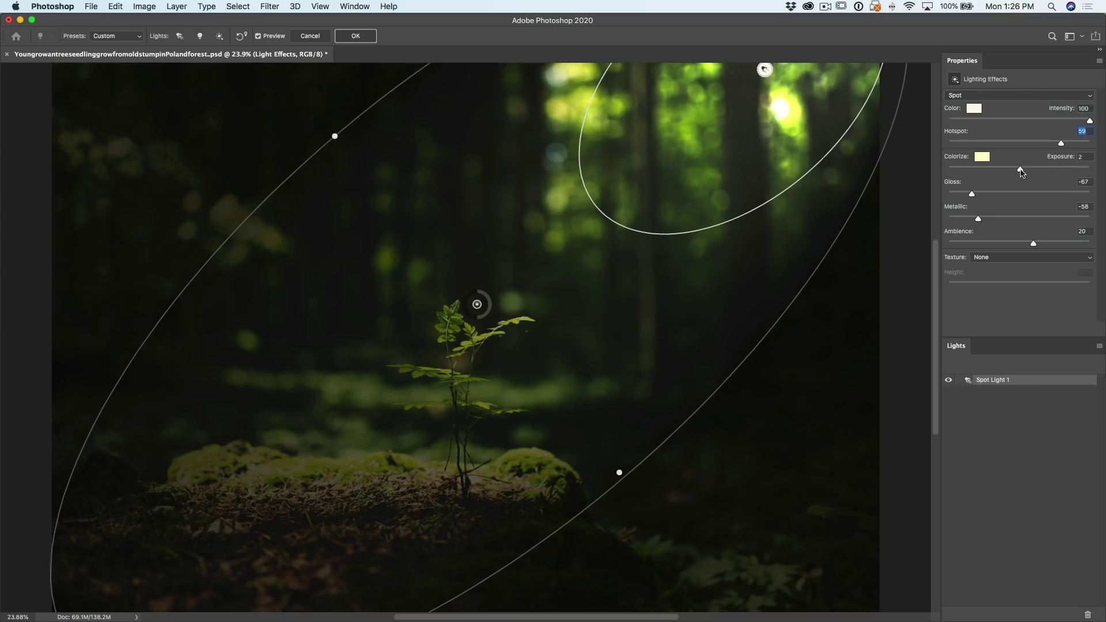
# - Raise the spotlight exposure to 65 and boost its colour's intensity to +0.57 stops
pyautogui.moveTo(1029, 169); pyautogui.dragTo(1067, 168)
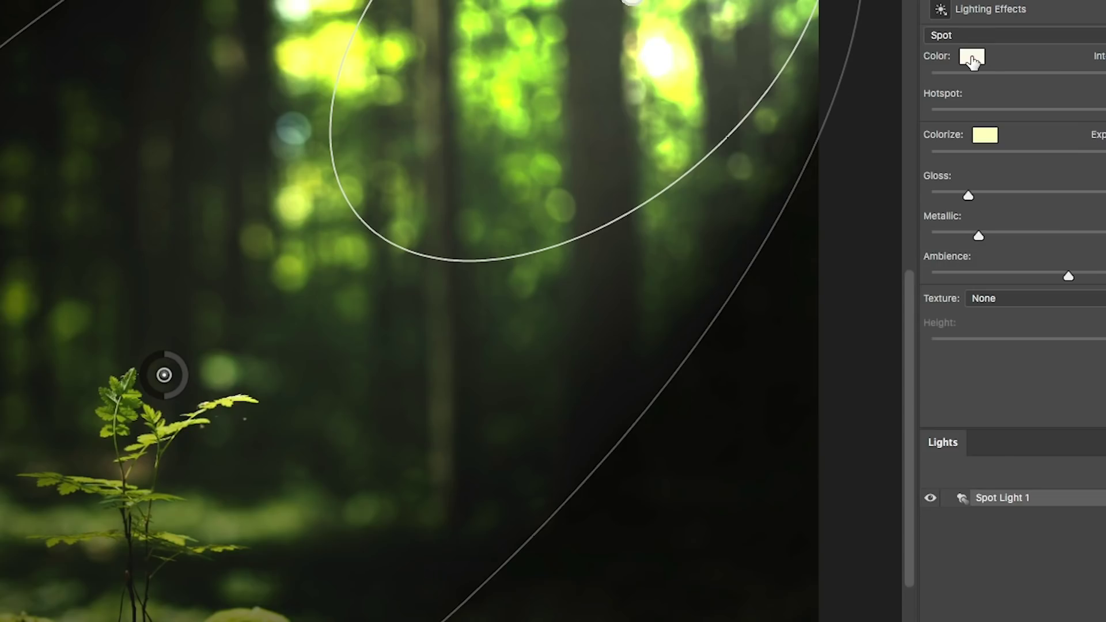
pyautogui.click(974, 110)
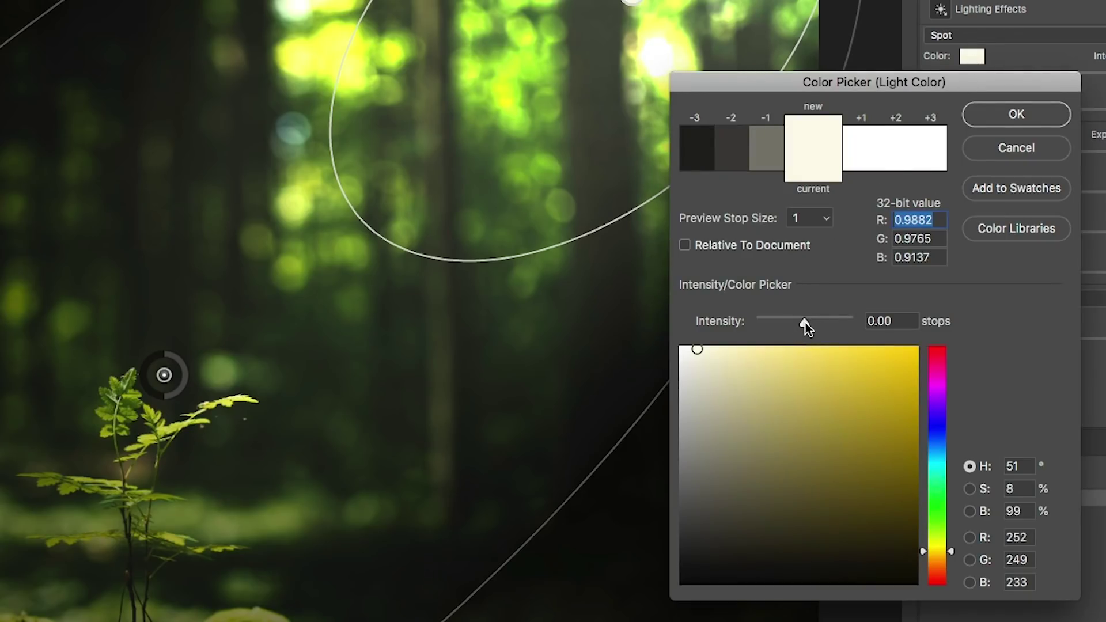
pyautogui.moveTo(805, 323); pyautogui.dragTo(806, 326)
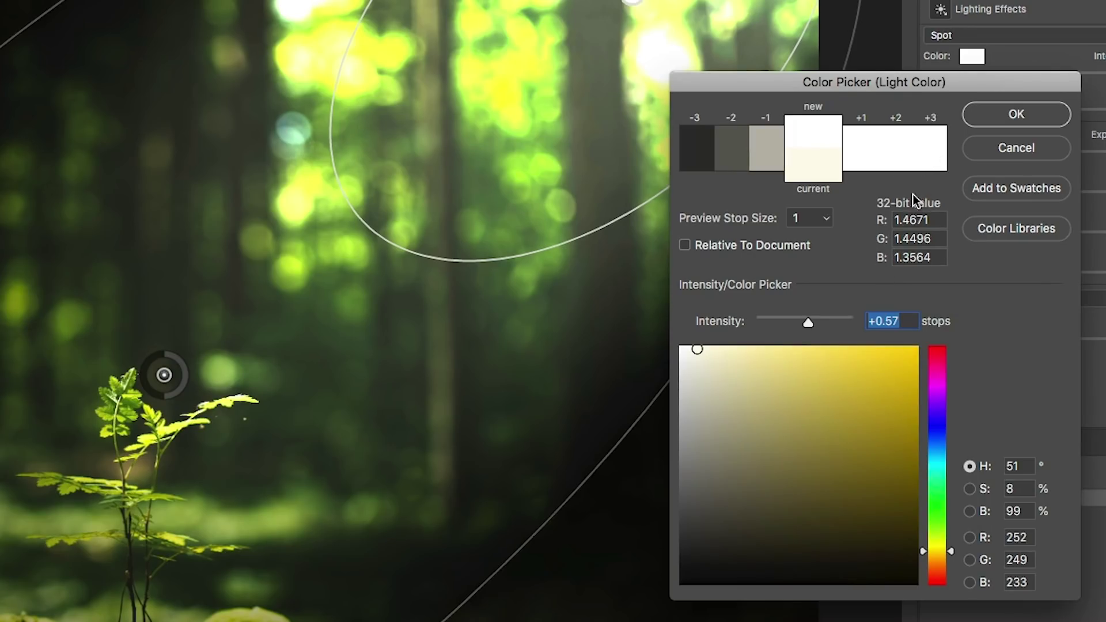
pyautogui.click(1001, 115)
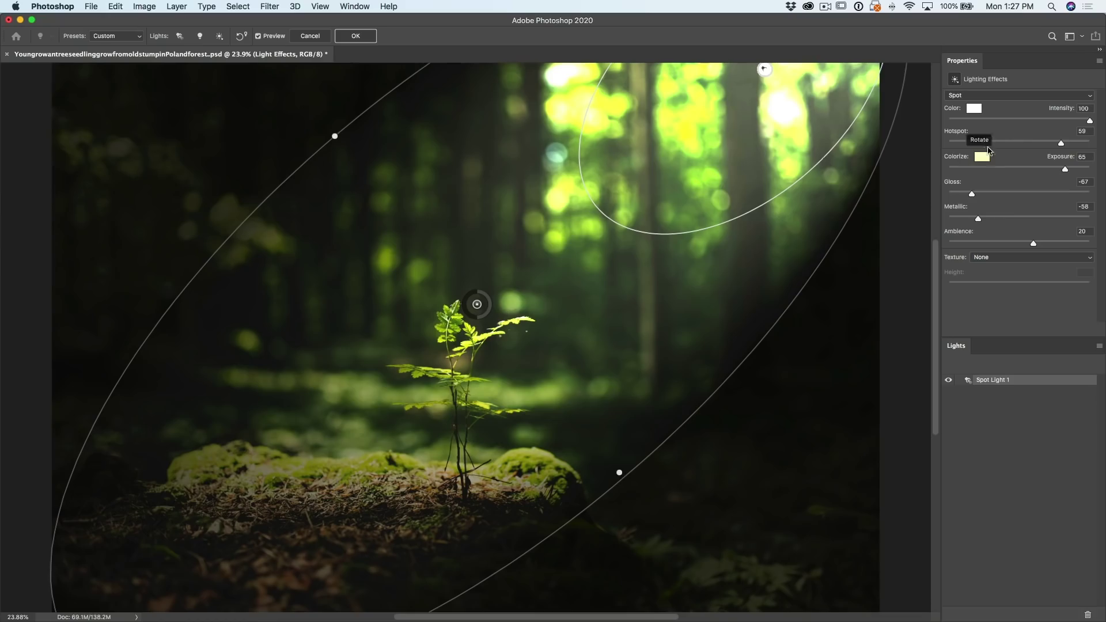
# - Set the spotlight intensity to 76
pyautogui.moveTo(1090, 122); pyautogui.dragTo(1085, 126)
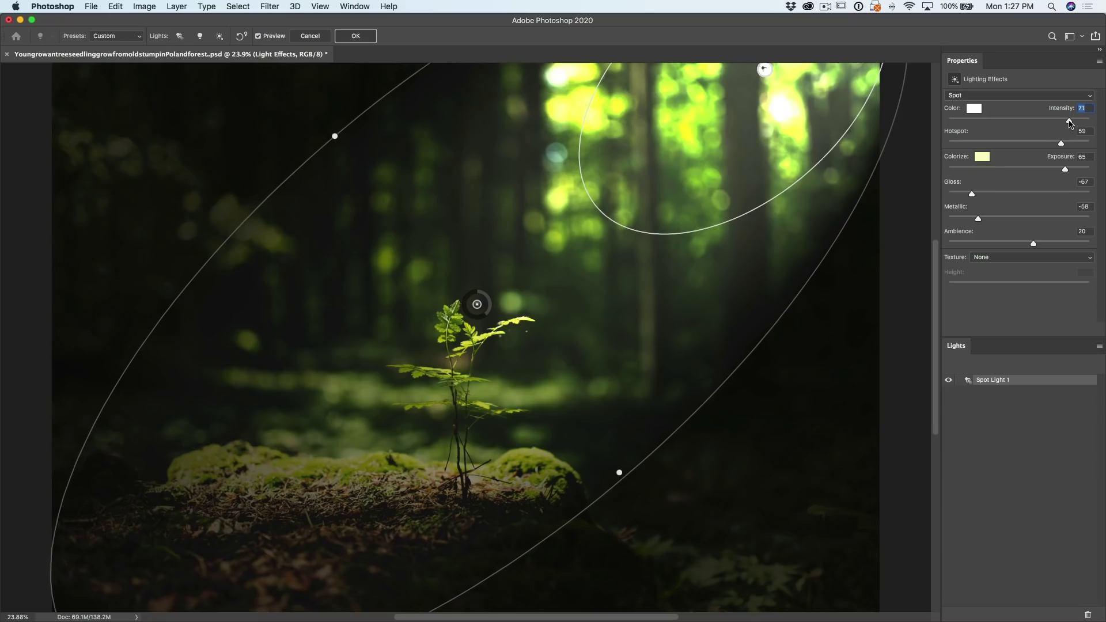
pyautogui.moveTo(1070, 123); pyautogui.dragTo(1073, 123)
pyautogui.scroll(-4, 660, 255)
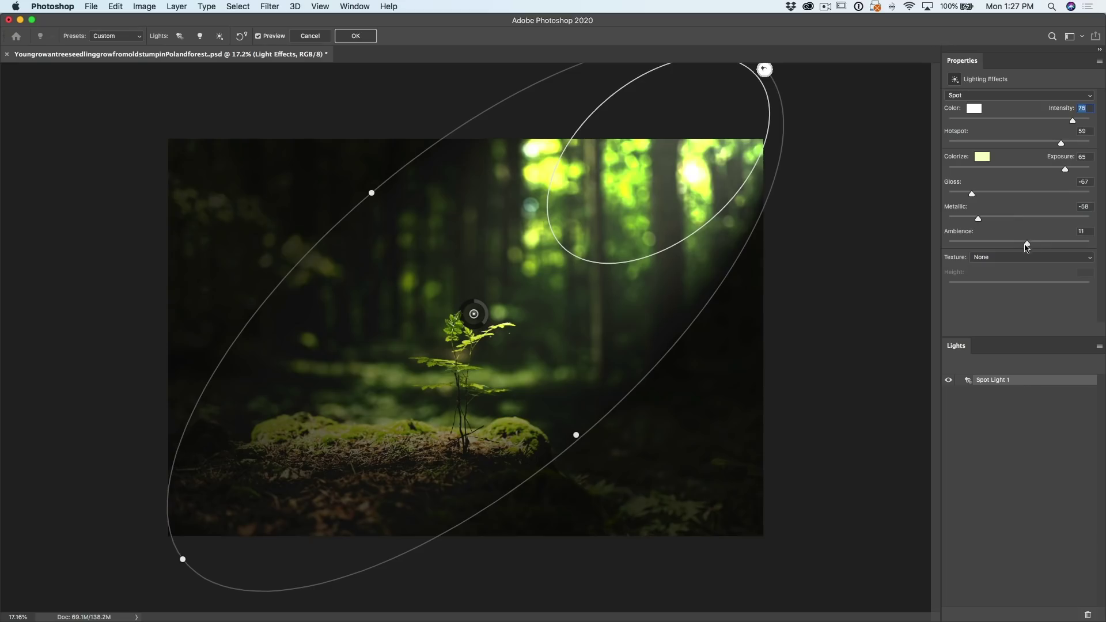
# - Set the spotlight's Ambience to 48 to lift the dark forest surroundings
pyautogui.click(1007, 247)
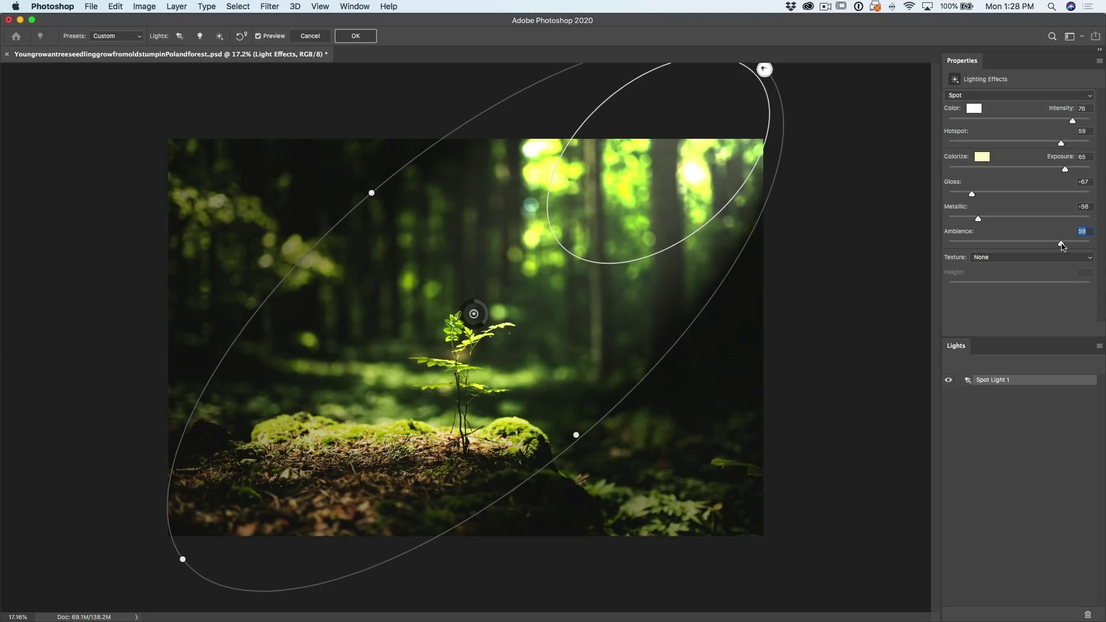
pyautogui.moveTo(1062, 244); pyautogui.dragTo(1052, 246)
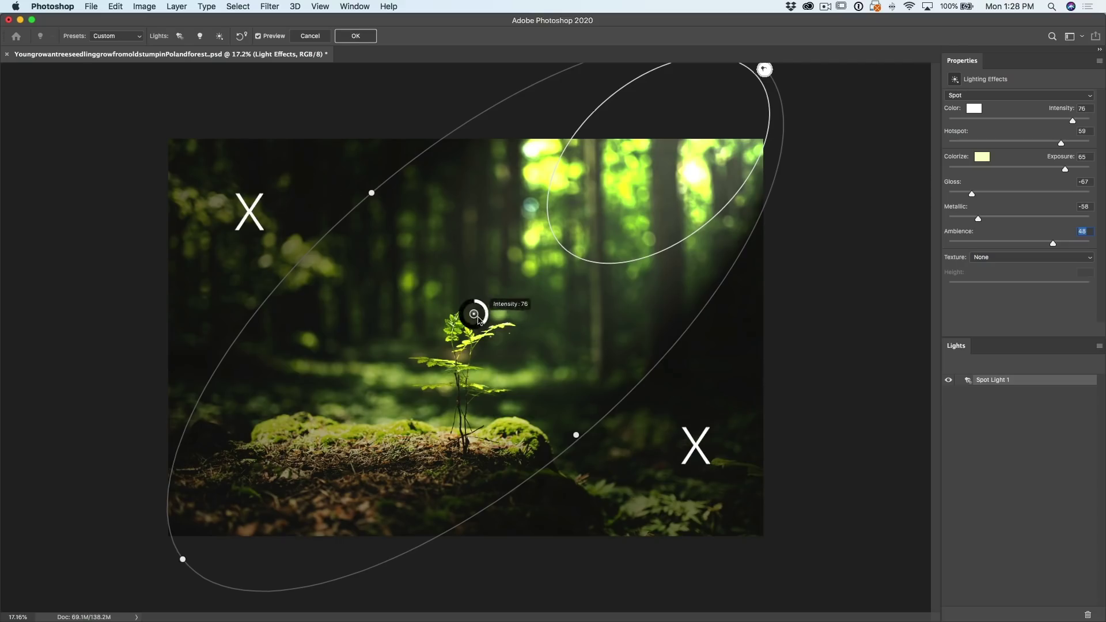
# - Move the spotlight so it beams from the upper right onto the seedling, intensity 79
pyautogui.moveTo(574, 313); pyautogui.dragTo(579, 320)
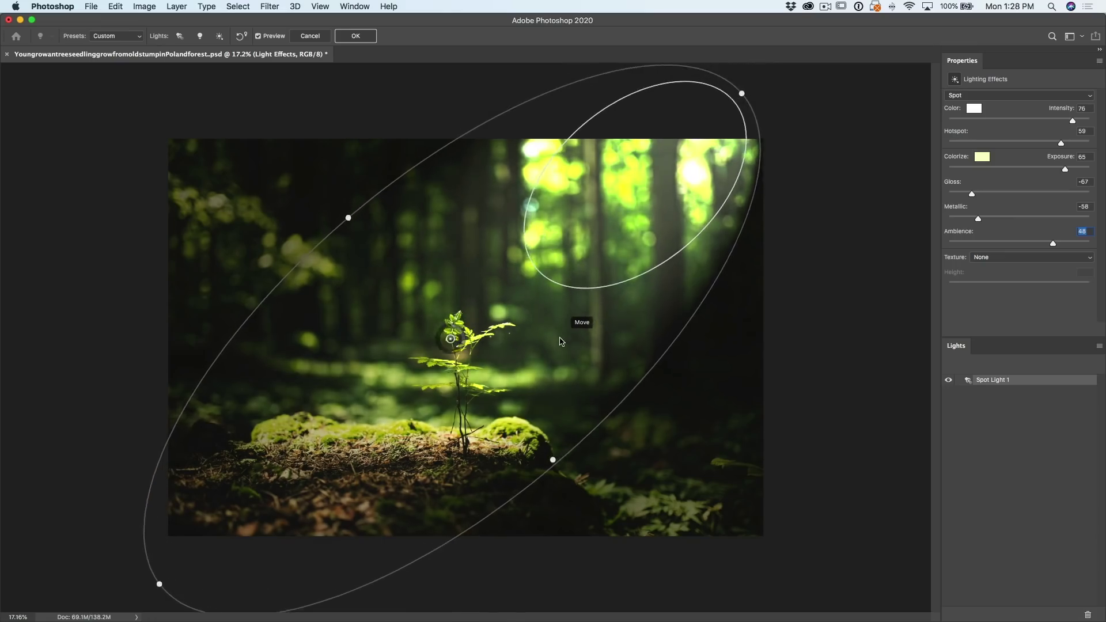
pyautogui.moveTo(562, 341); pyautogui.dragTo(504, 399)
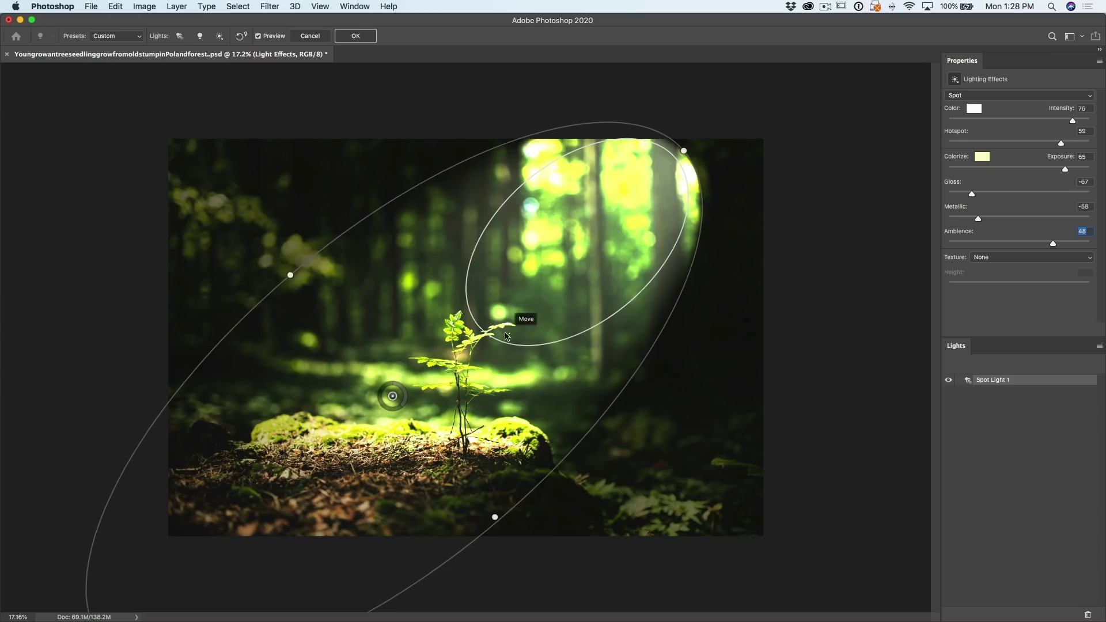
pyautogui.moveTo(490, 361); pyautogui.dragTo(569, 326)
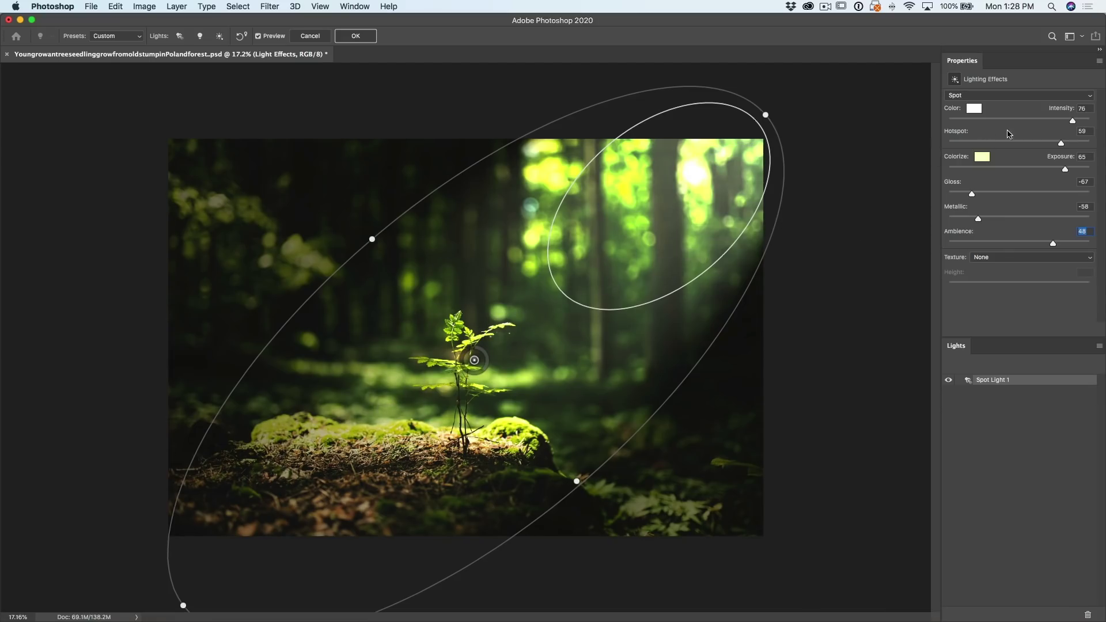
pyautogui.click(1075, 122)
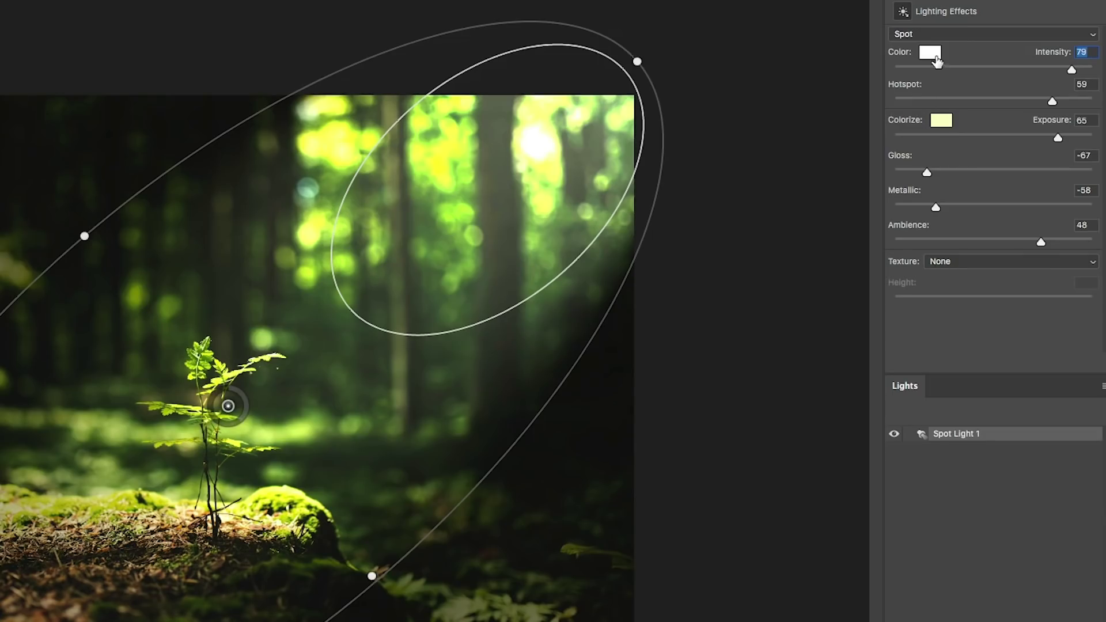
# - Set the spotlight colour to pale warm yellow (H 47, S 30, B 98)
pyautogui.click(933, 53)
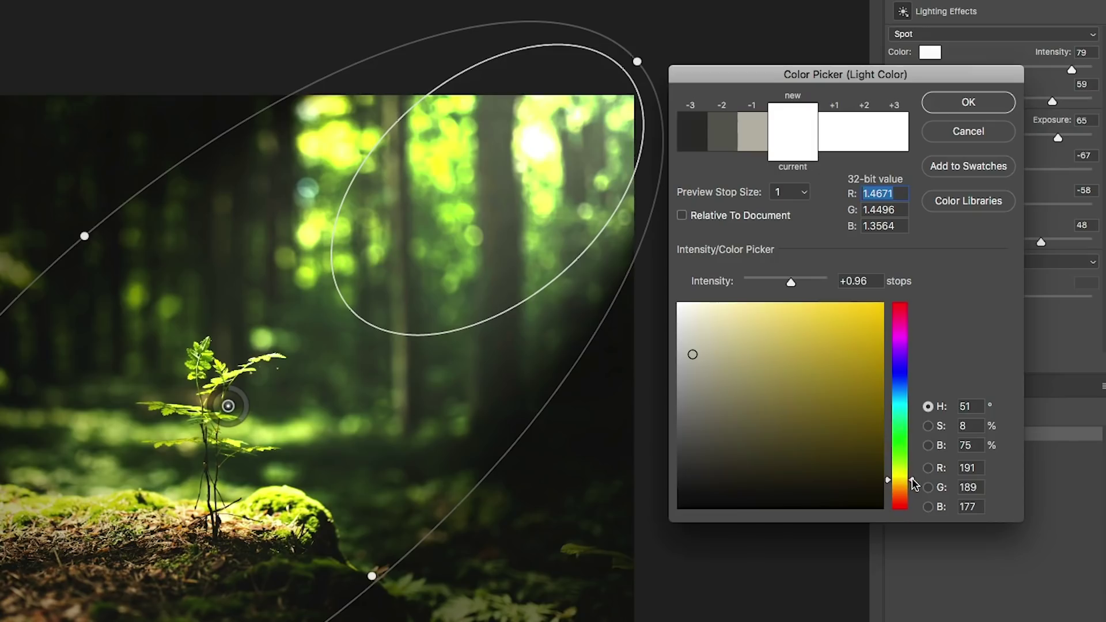
pyautogui.moveTo(912, 478); pyautogui.dragTo(913, 482)
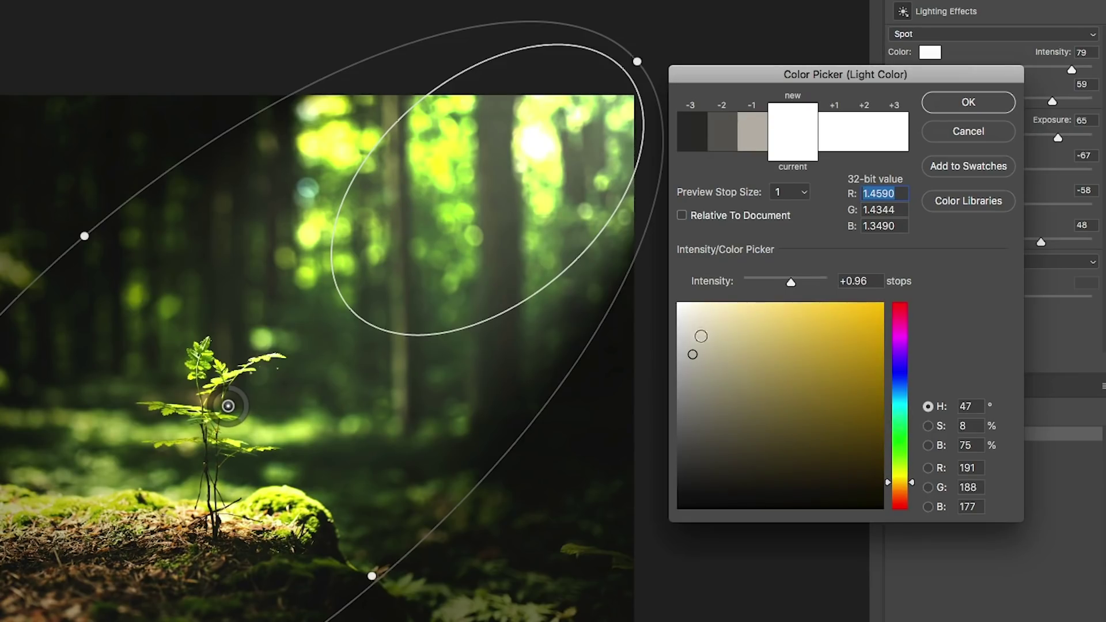
pyautogui.click(876, 305)
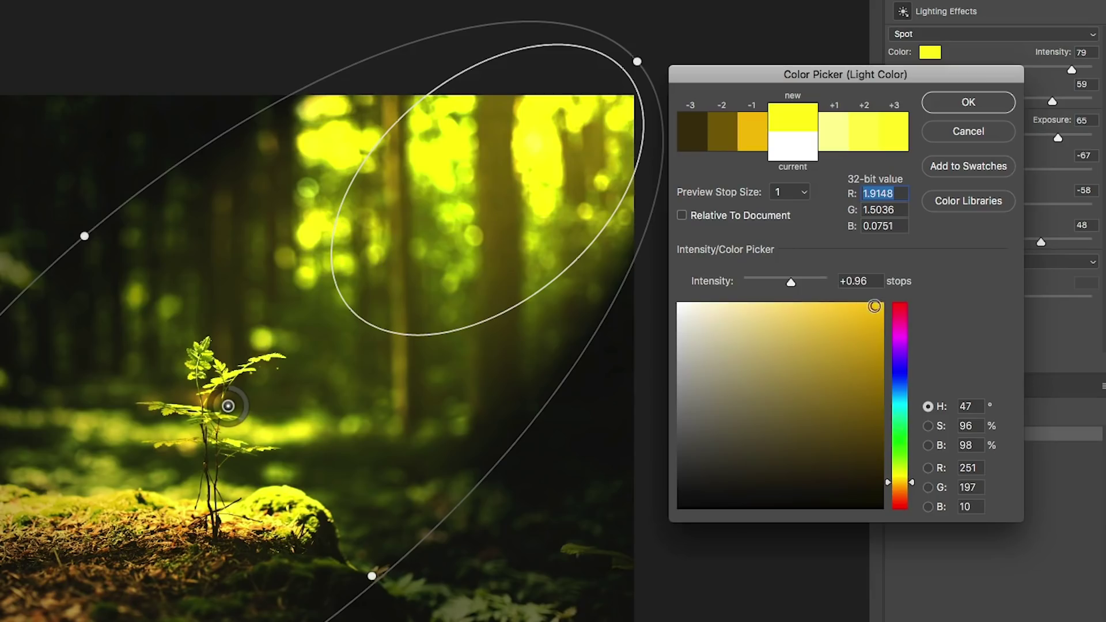
pyautogui.moveTo(875, 306); pyautogui.dragTo(721, 304)
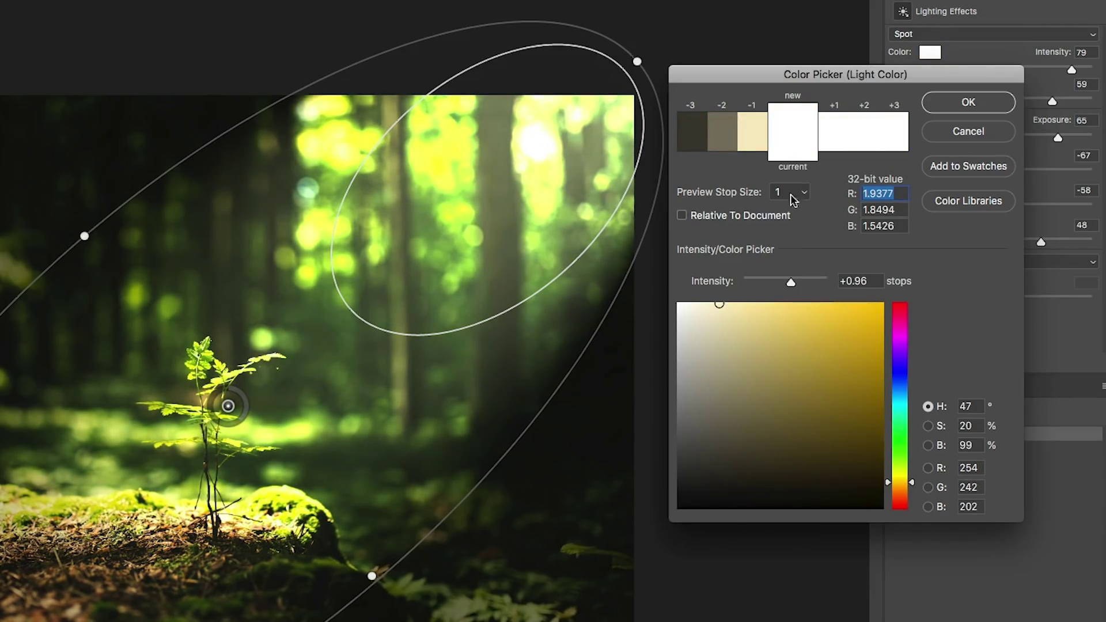
pyautogui.click(740, 306)
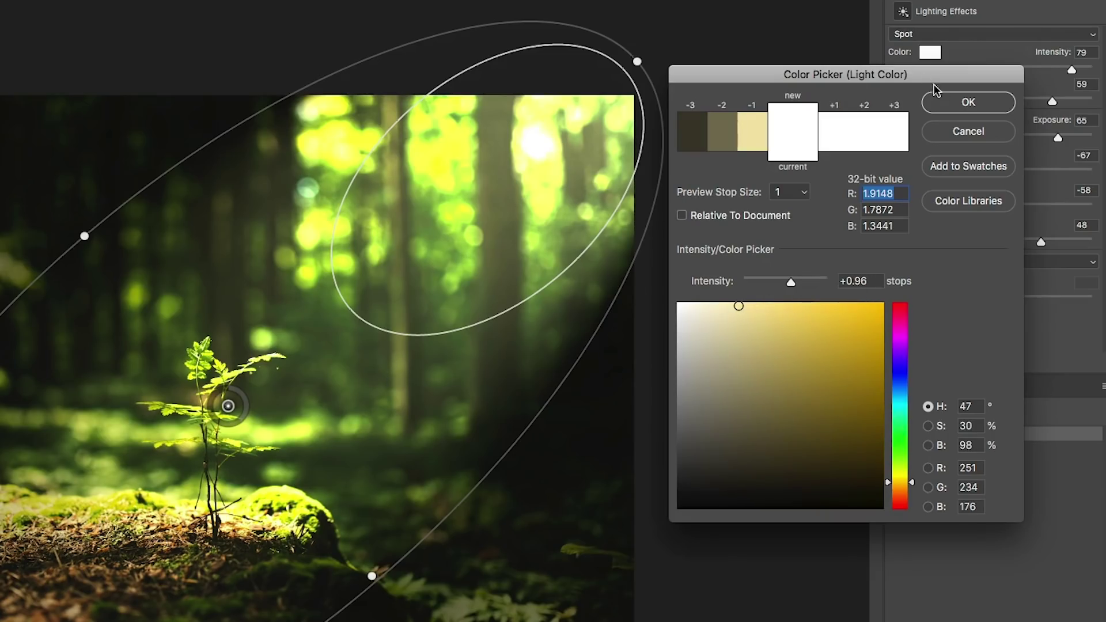
pyautogui.click(968, 102)
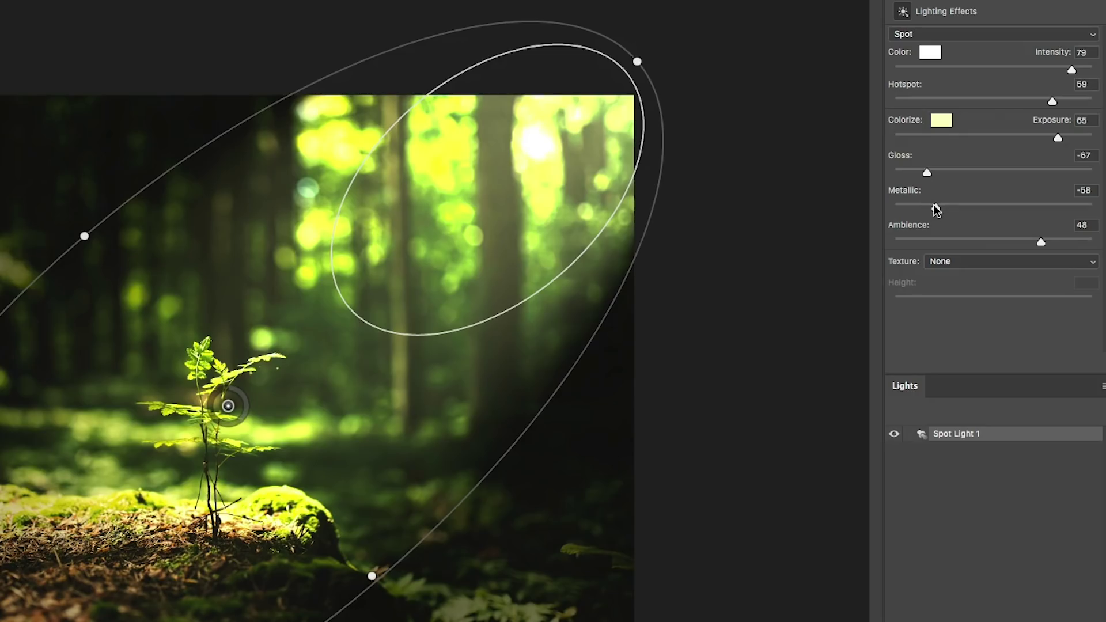
# - Set Spot Light 1 Metallic to -100 and fine-tune Gloss down to about -20
pyautogui.moveTo(931, 204); pyautogui.dragTo(893, 198)
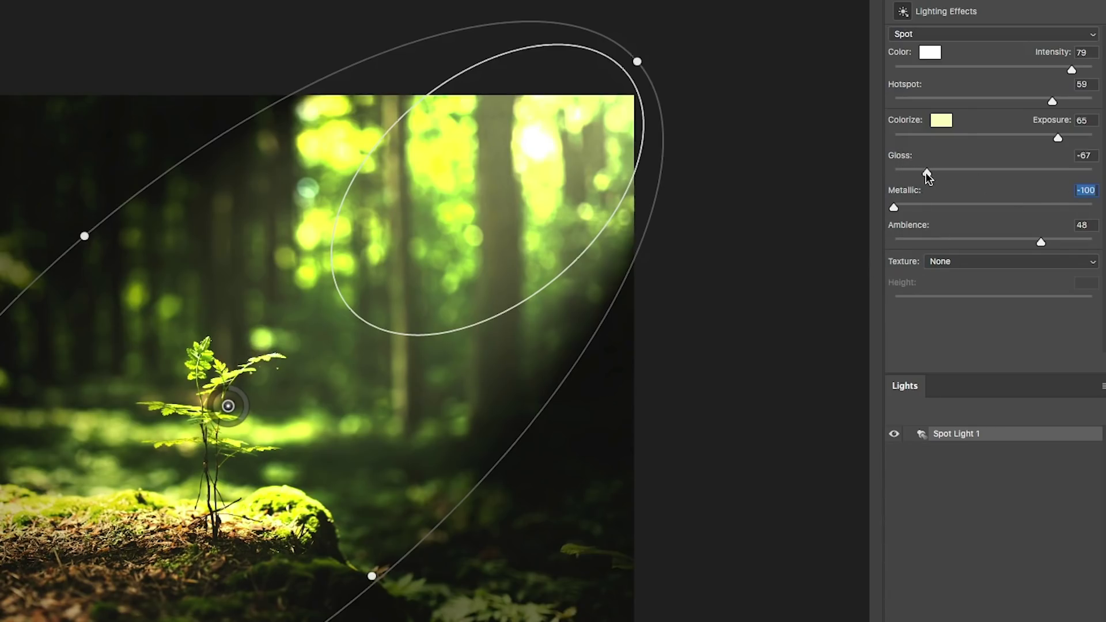
pyautogui.hotkey('shift', 'Tab')
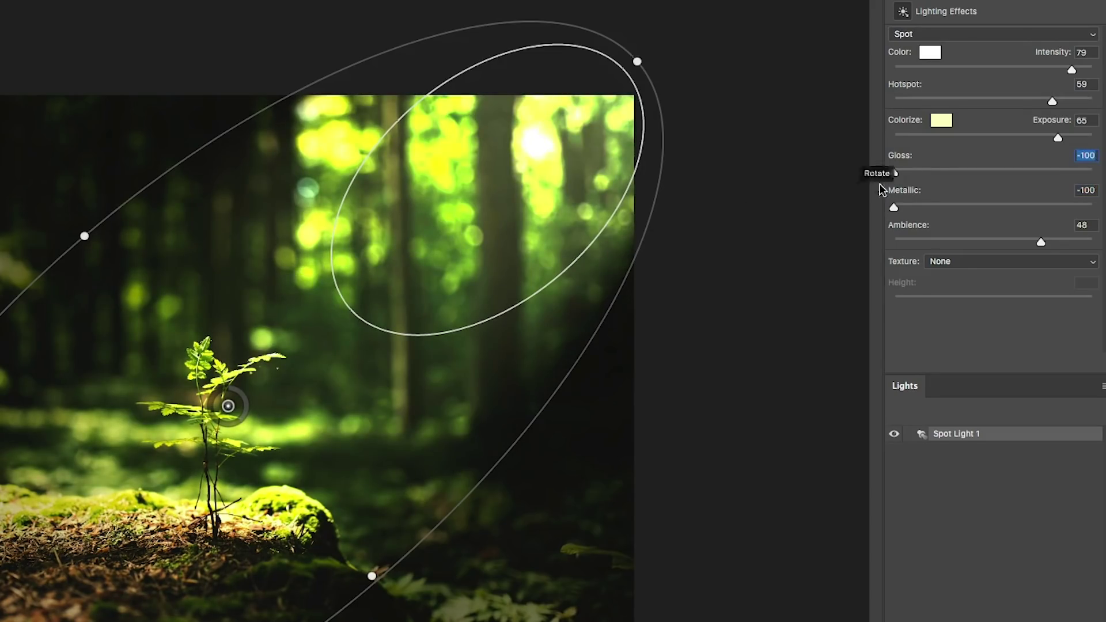
pyautogui.moveTo(894, 171); pyautogui.dragTo(1008, 182)
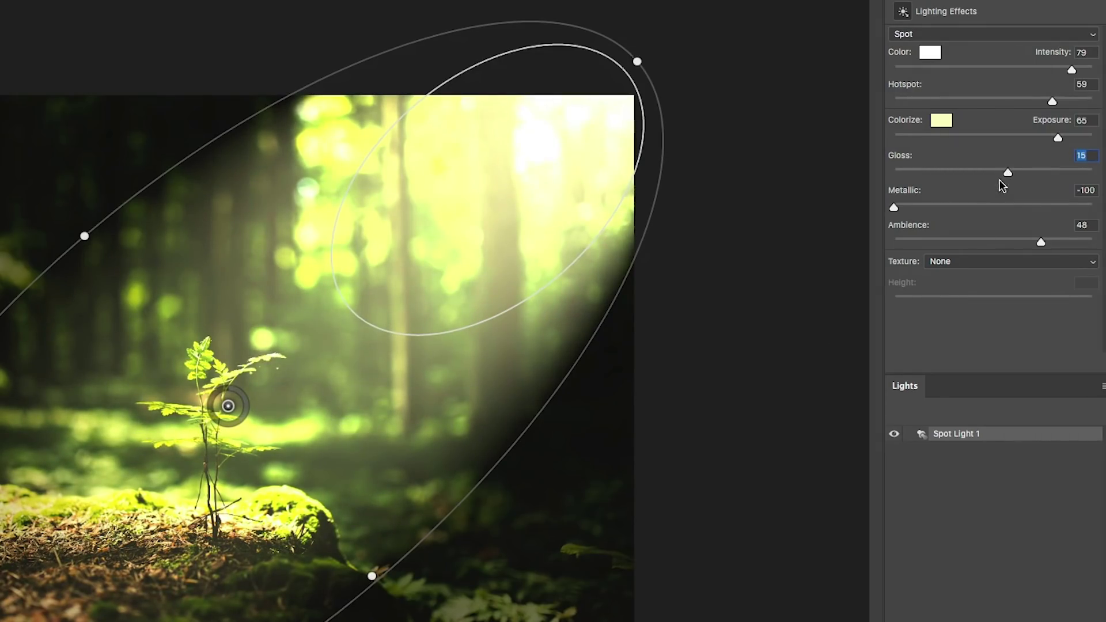
pyautogui.moveTo(977, 175); pyautogui.dragTo(976, 176)
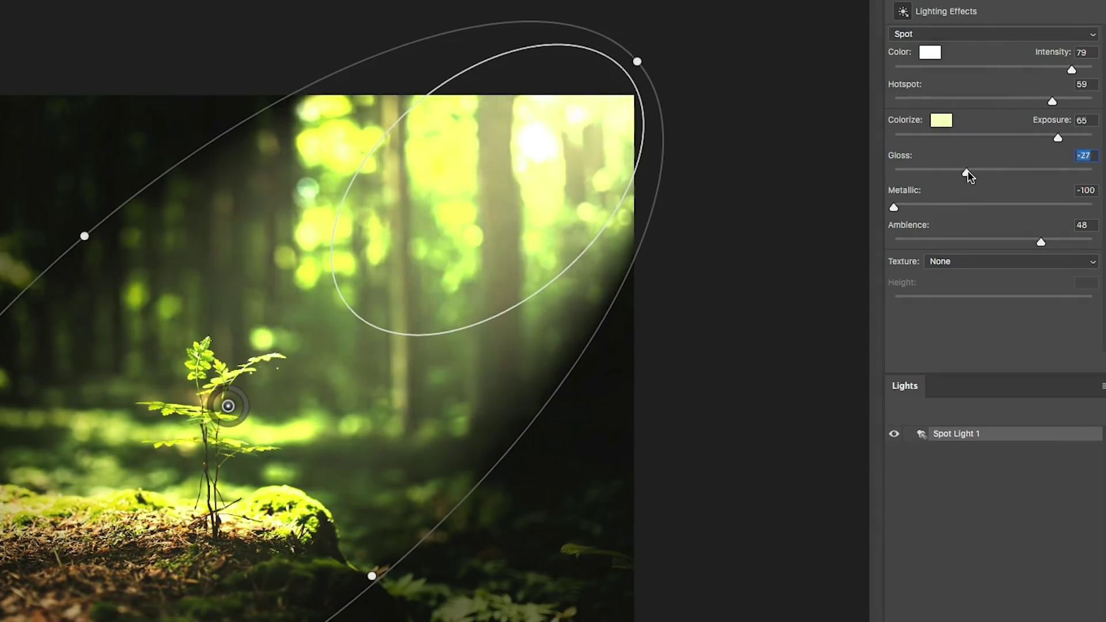
pyautogui.moveTo(976, 174); pyautogui.dragTo(969, 173)
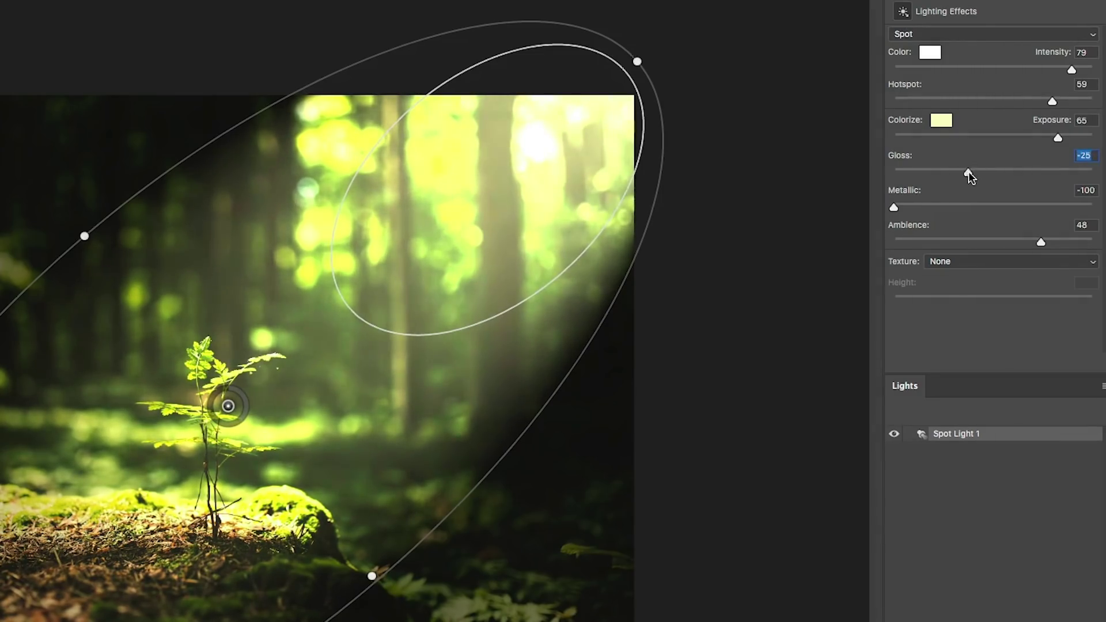
# - Change the Lighting Effects ambient colour to a warm orange-yellow cream
pyautogui.click(945, 121)
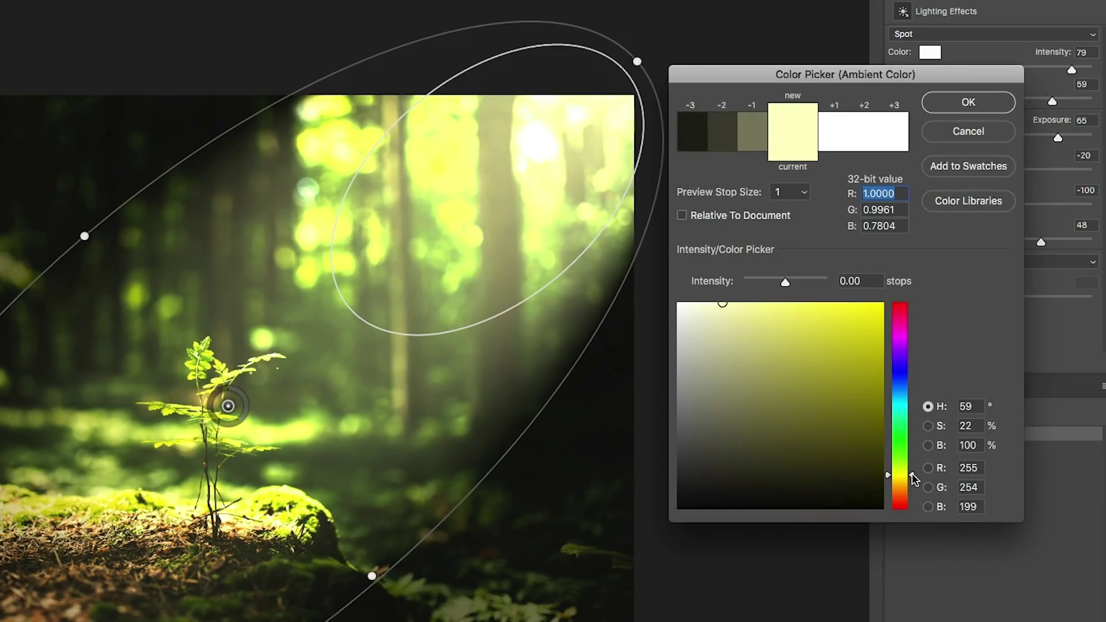
pyautogui.moveTo(912, 473); pyautogui.dragTo(915, 487)
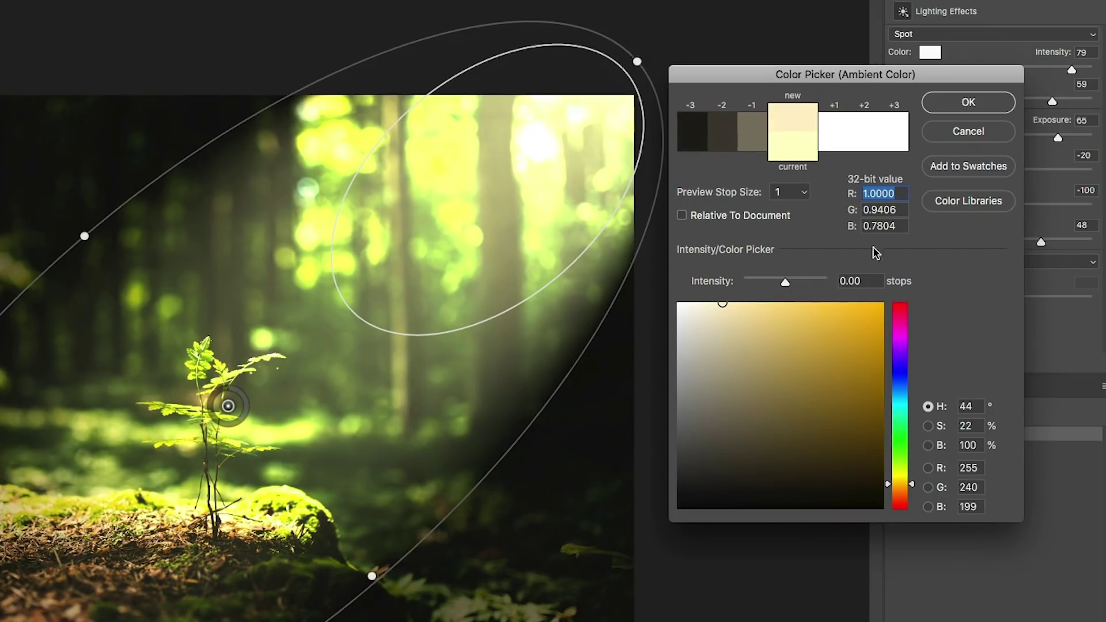
pyautogui.click(970, 102)
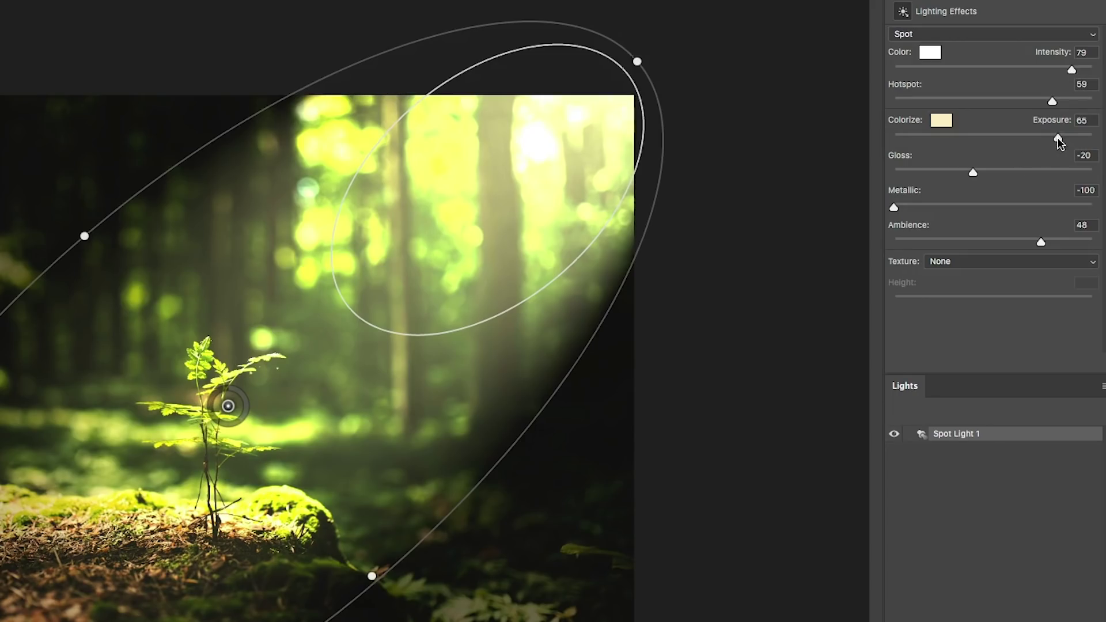
# - Set intensity 89, gloss -23, ambience 41, hotspot 66, exposure 63, nudging the spotlight up-right
pyautogui.moveTo(1058, 139); pyautogui.dragTo(1047, 143)
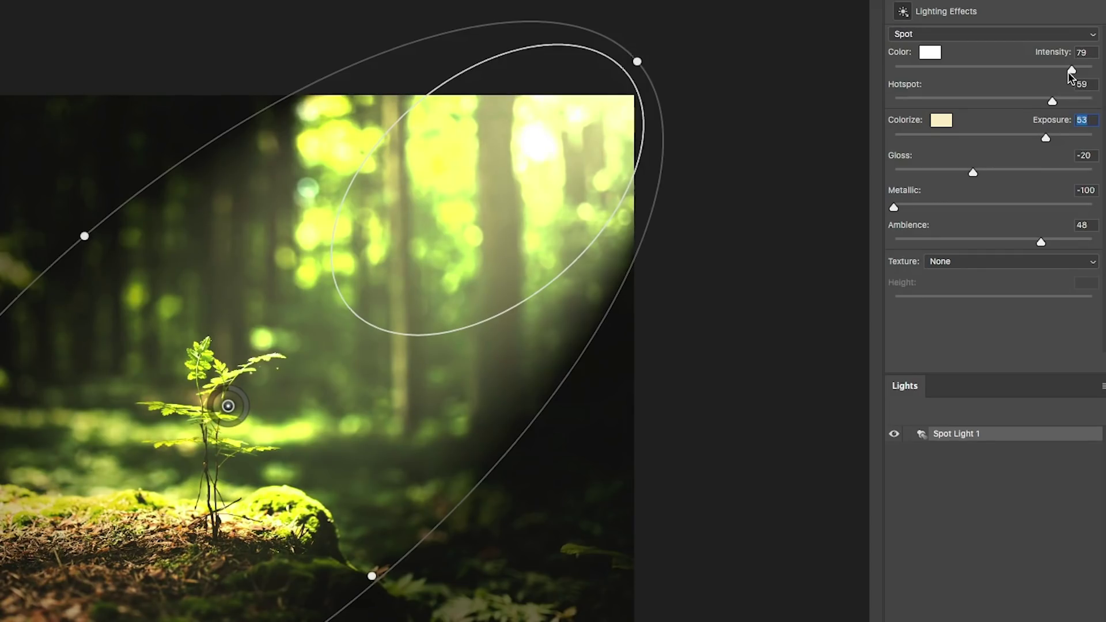
pyautogui.moveTo(1074, 68); pyautogui.dragTo(1082, 72)
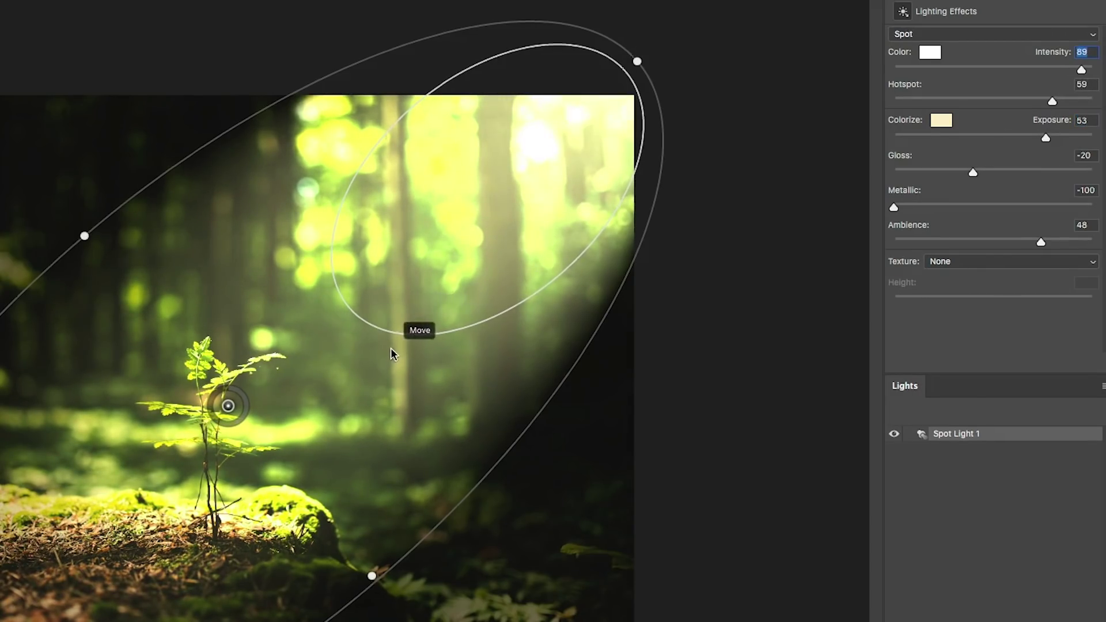
pyautogui.moveTo(391, 348); pyautogui.dragTo(437, 306)
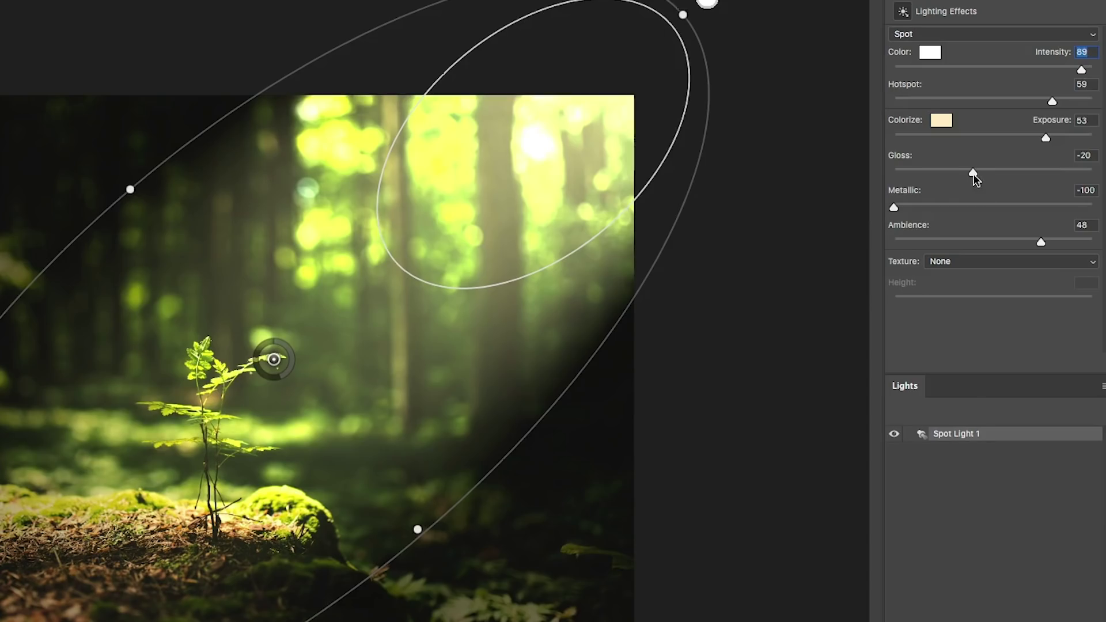
pyautogui.moveTo(974, 173)
pyautogui.mouseDown()
pyautogui.moveTo(928, 171)
pyautogui.moveTo(1027, 168)
pyautogui.moveTo(962, 161)
pyautogui.moveTo(971, 159)
pyautogui.mouseUp()
pyautogui.moveTo(1043, 245); pyautogui.dragTo(1036, 247)
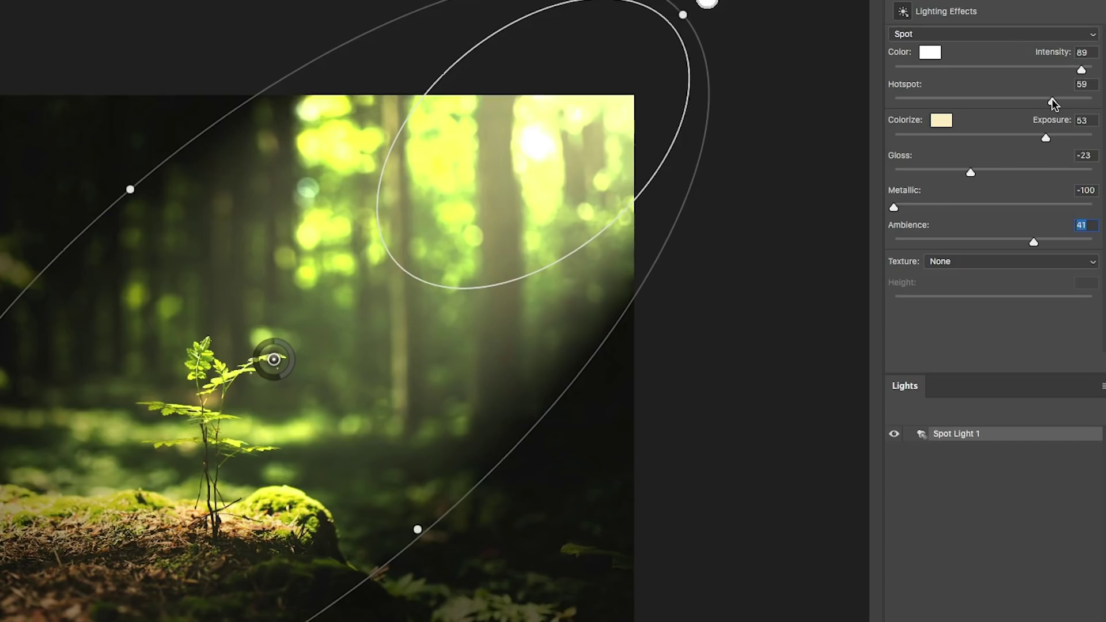
pyautogui.moveTo(1053, 99); pyautogui.dragTo(1059, 99)
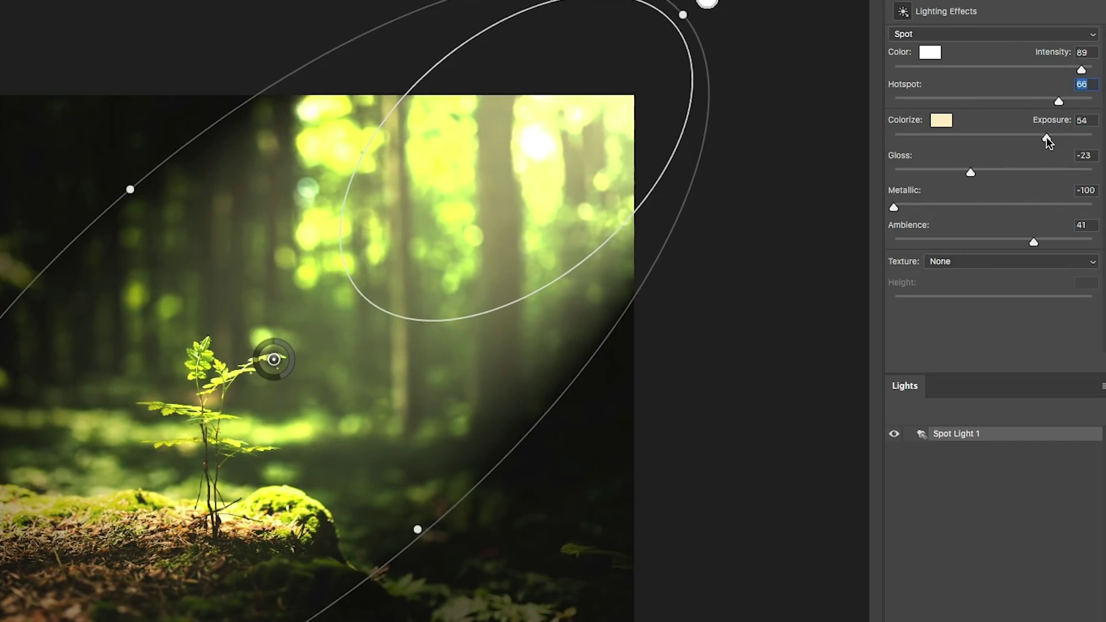
pyautogui.moveTo(1048, 141); pyautogui.dragTo(1056, 141)
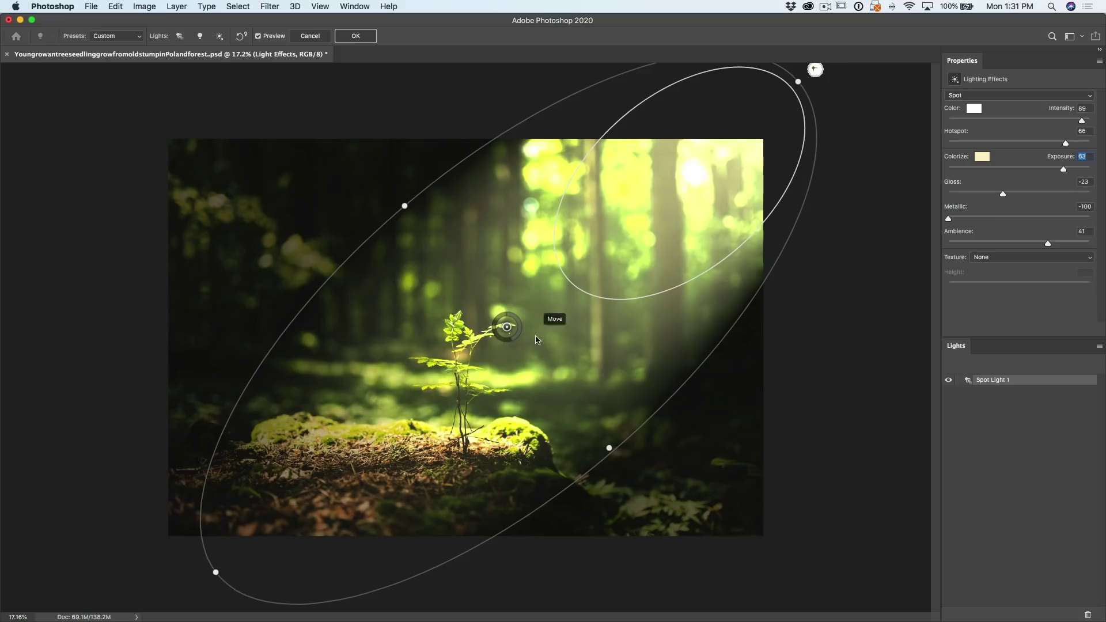
# - Aim and stretch the spotlight diagonally onto the seedling, then commit Lighting Effects
pyautogui.moveTo(562, 352); pyautogui.dragTo(664, 284)
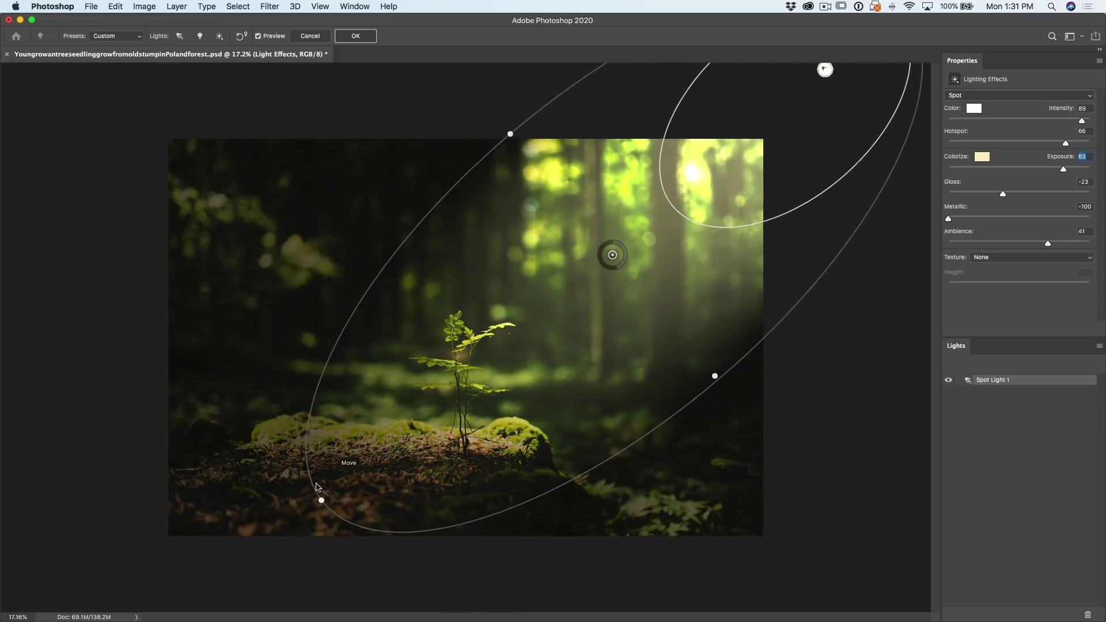
pyautogui.moveTo(323, 504); pyautogui.dragTo(211, 546)
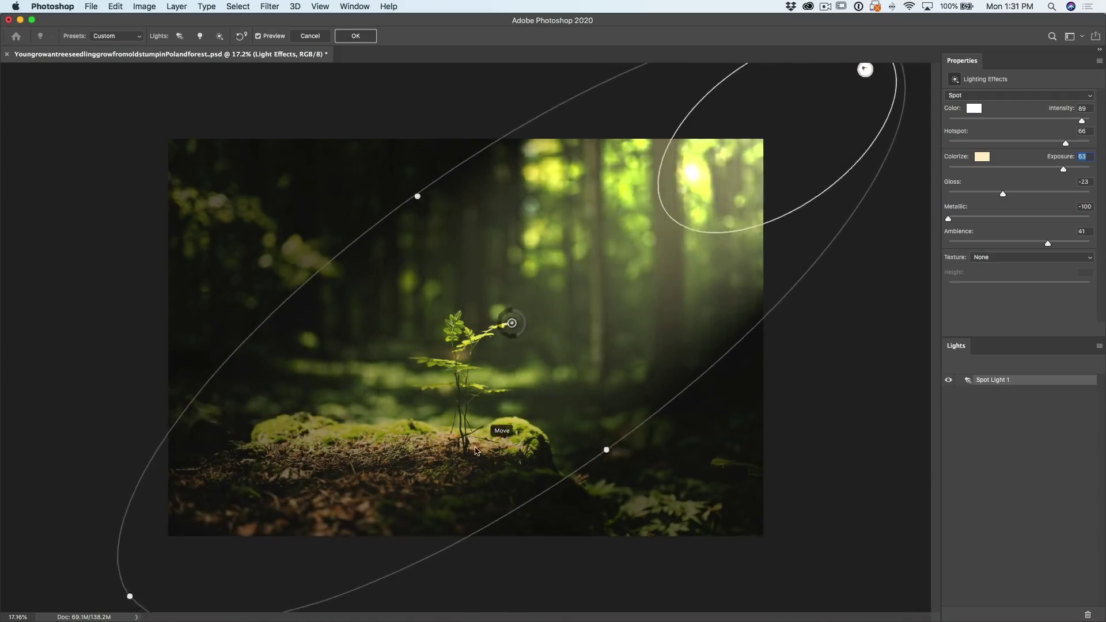
pyautogui.moveTo(476, 451); pyautogui.dragTo(424, 492)
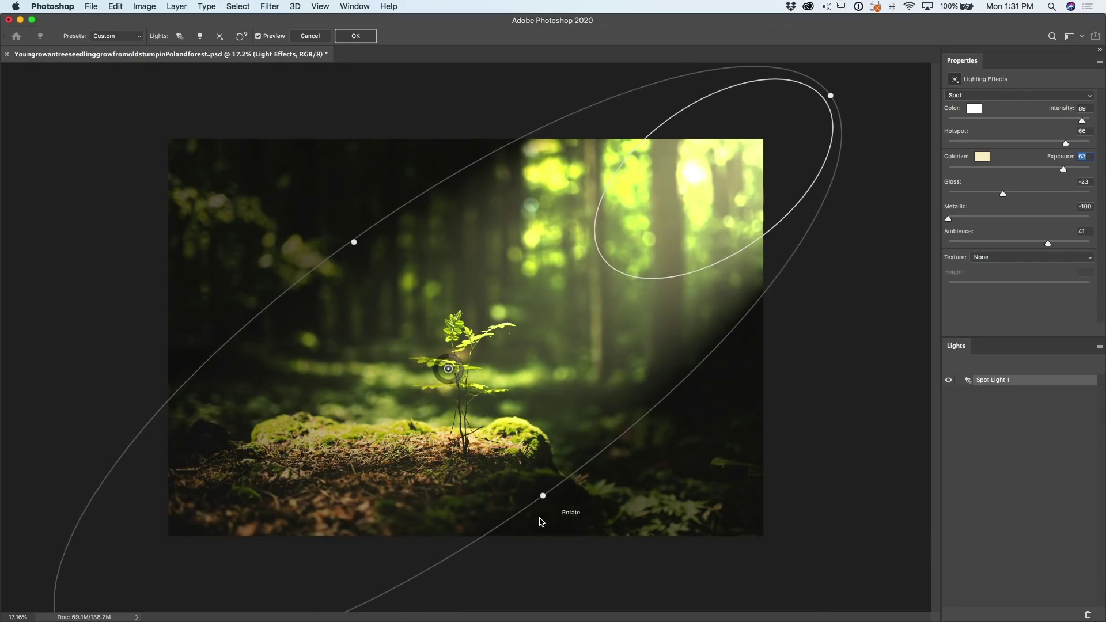
pyautogui.moveTo(544, 496); pyautogui.dragTo(546, 499)
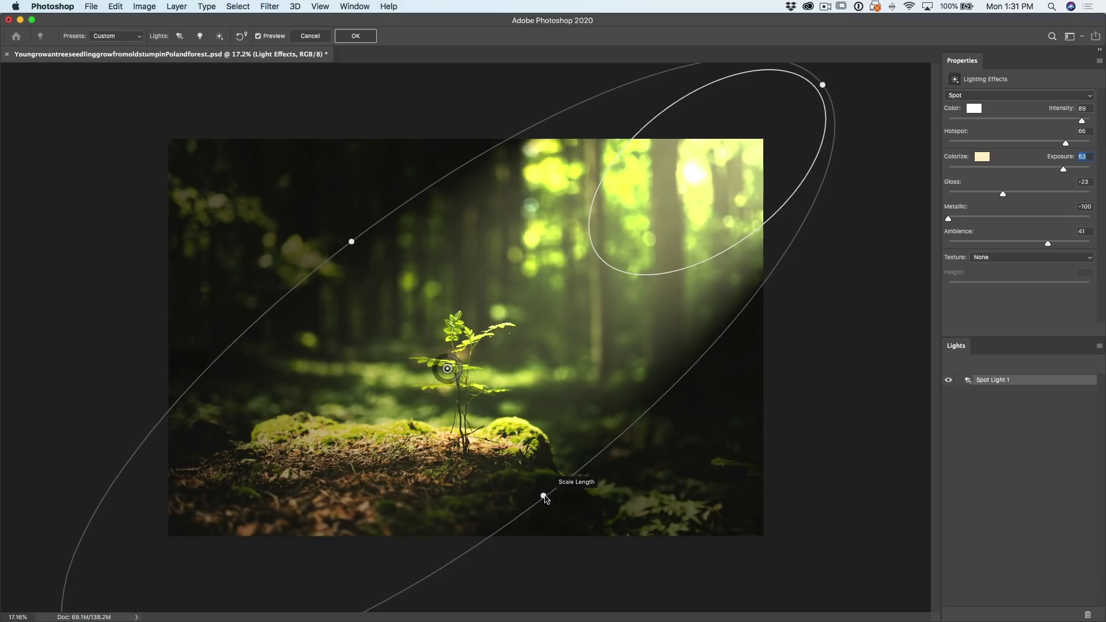
pyautogui.click(355, 37)
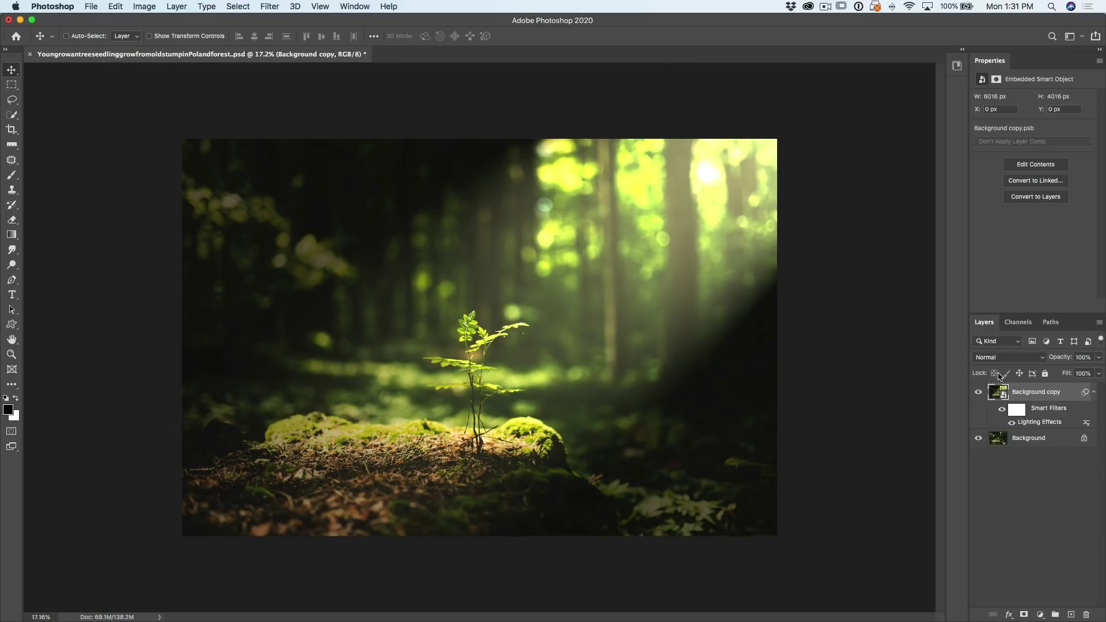
# - Toggle Background copy visibility to compare, then reopen Lighting Effects and cancel unchanged
pyautogui.click(978, 392)
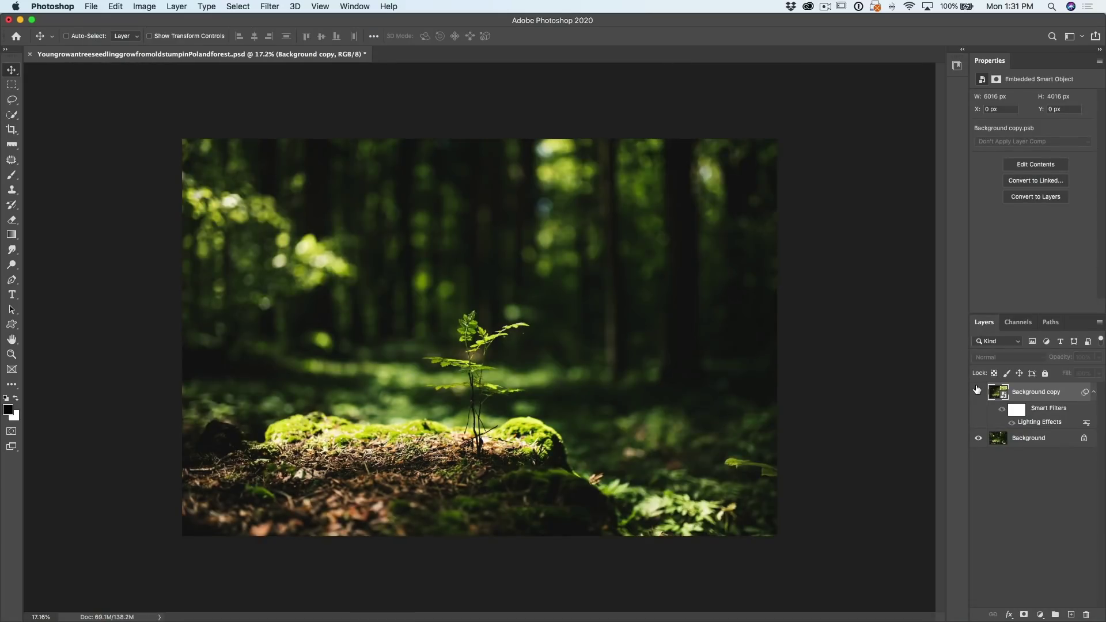
pyautogui.click(978, 392)
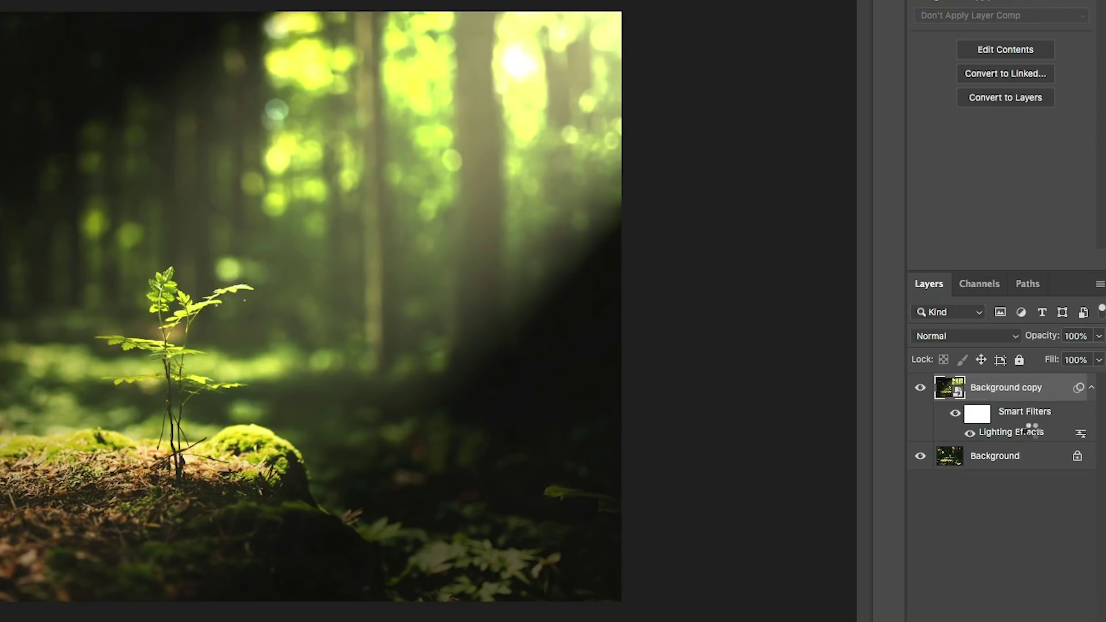
pyautogui.doubleClick(1034, 436)
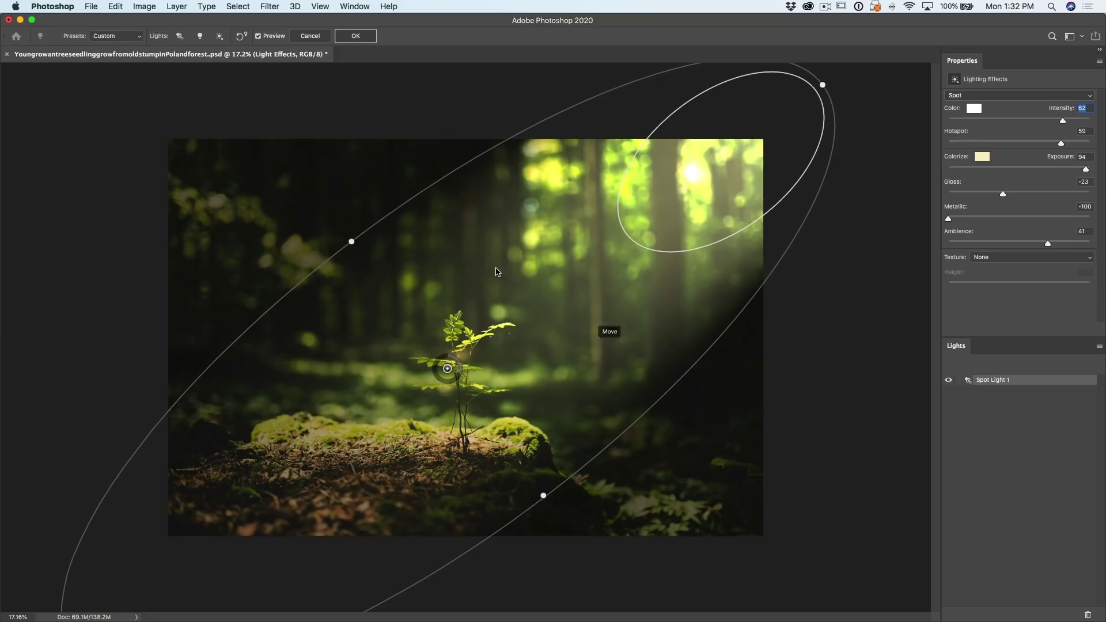
pyautogui.click(309, 37)
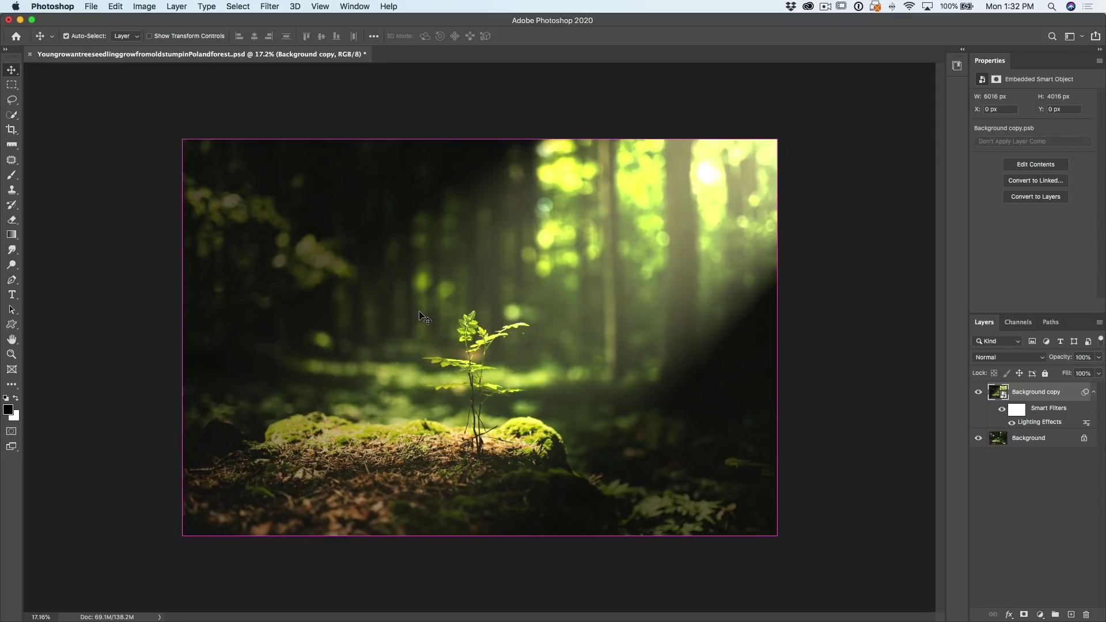
# - Add an empty Layer 1 above Background copy and ready the Brush Tool with white foreground
pyautogui.press('super')
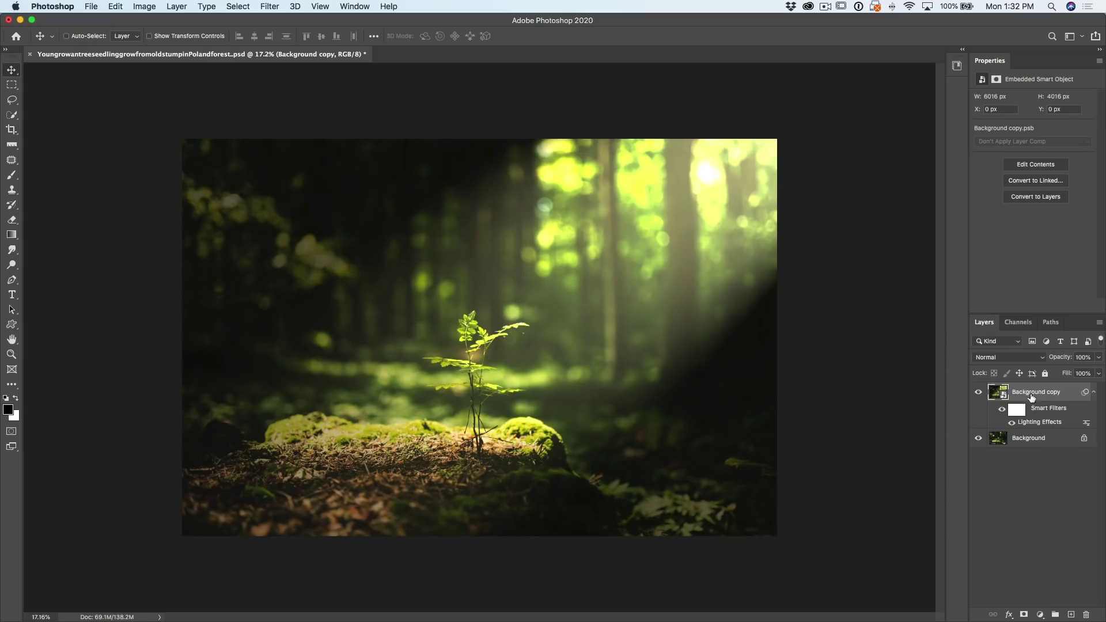
pyautogui.click(1072, 614)
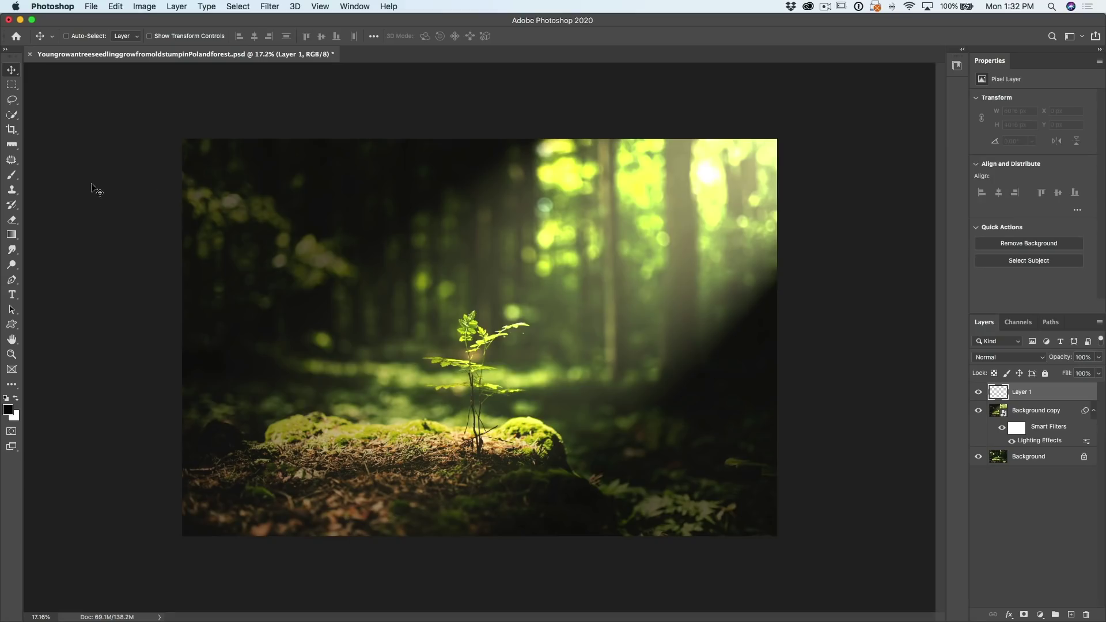
pyautogui.press('b')
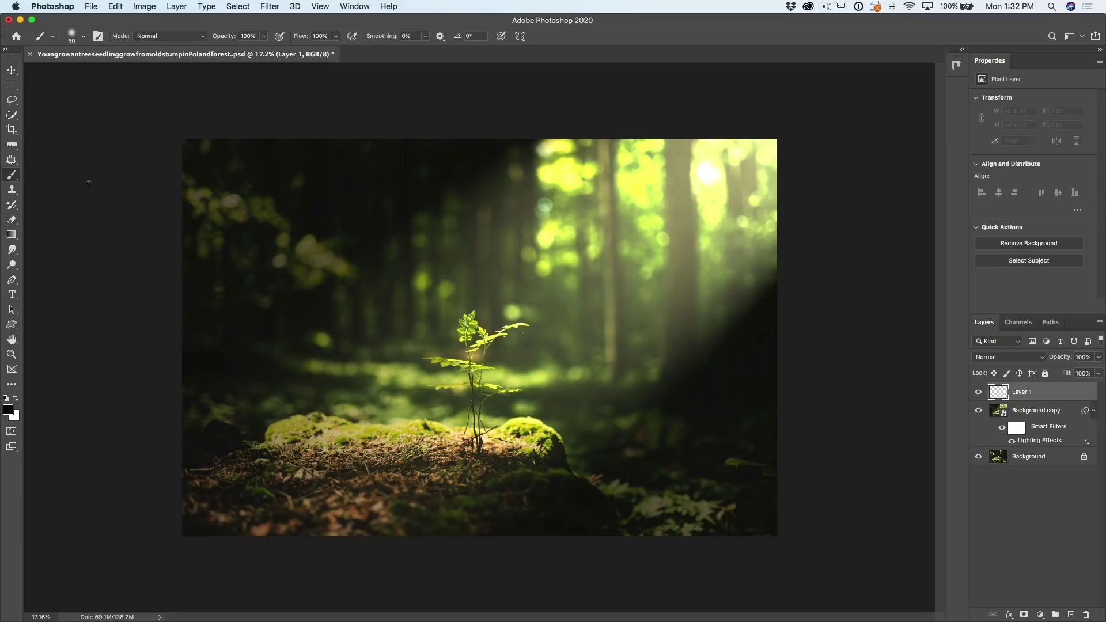
pyautogui.rightClick(12, 175)
pyautogui.click(45, 174)
pyautogui.click(16, 399)
# - Choose the General Brushes Soft Round preset at 14 px, test a stroke, and undo it
pyautogui.click(85, 37)
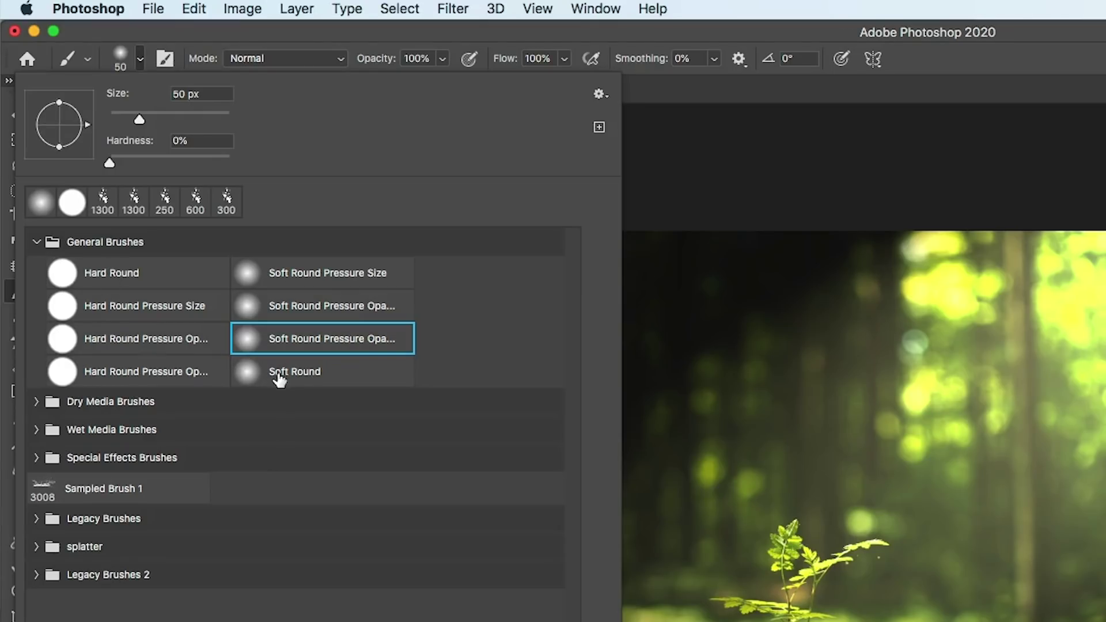
pyautogui.click(34, 243)
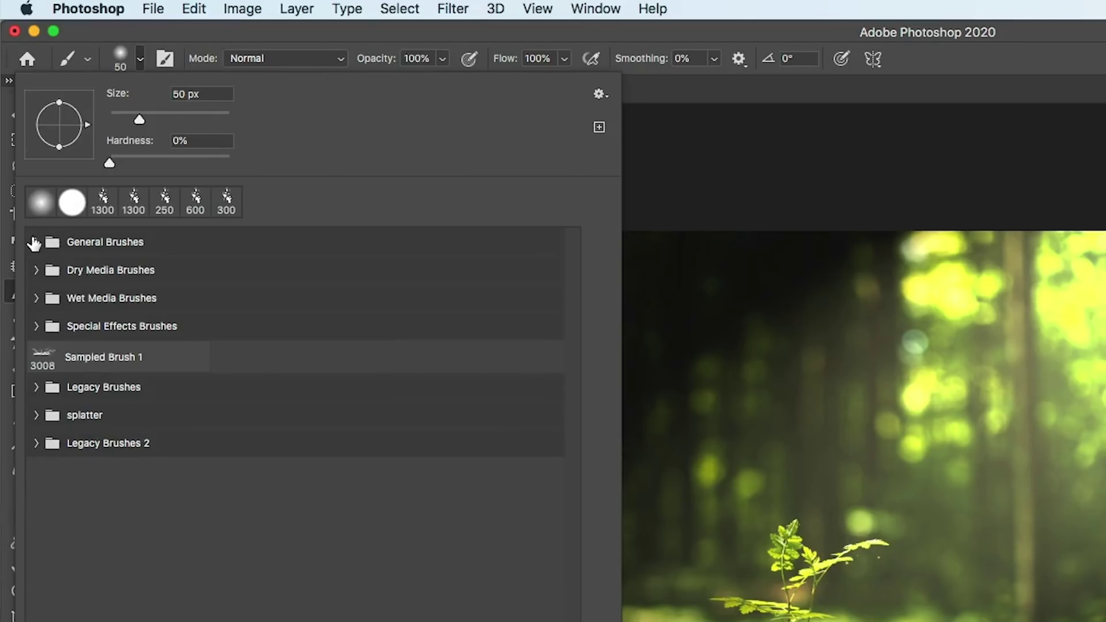
pyautogui.click(35, 243)
pyautogui.click(297, 372)
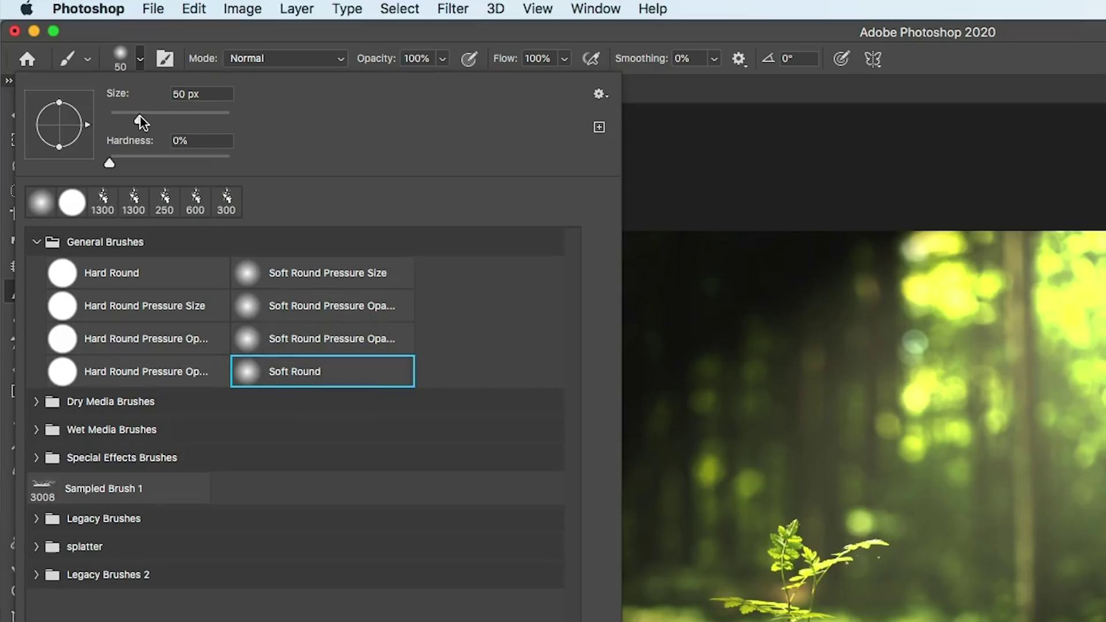
pyautogui.moveTo(140, 119); pyautogui.dragTo(119, 121)
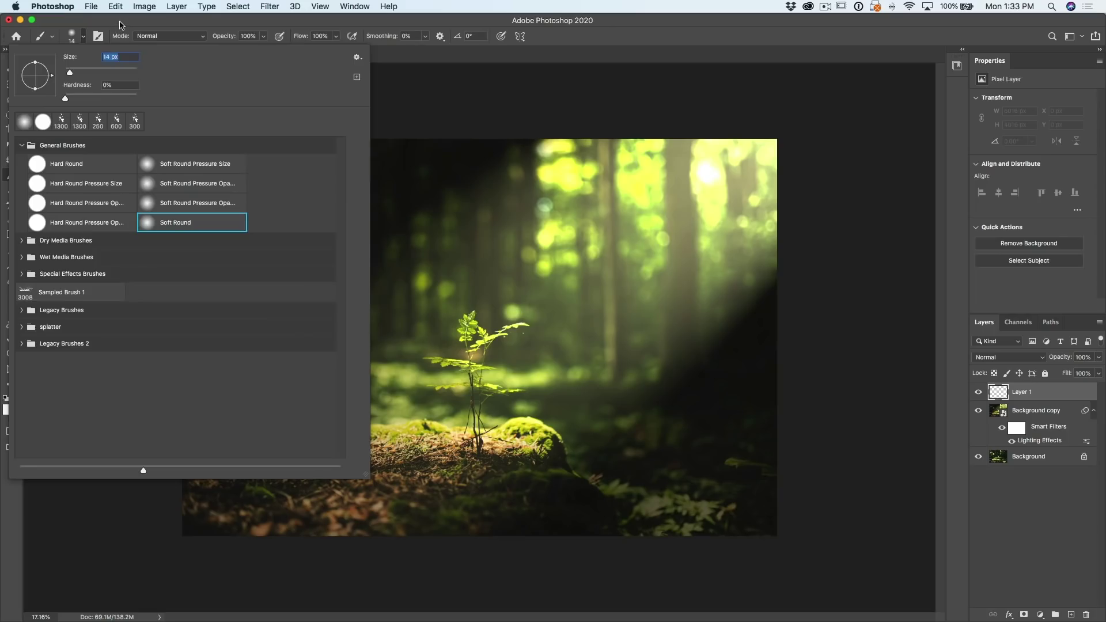
pyautogui.click(121, 25)
pyautogui.moveTo(422, 256)
pyautogui.mouseDown()
pyautogui.moveTo(454, 232)
pyautogui.moveTo(576, 242)
pyautogui.moveTo(620, 225)
pyautogui.mouseUp()
pyautogui.press('super+z')
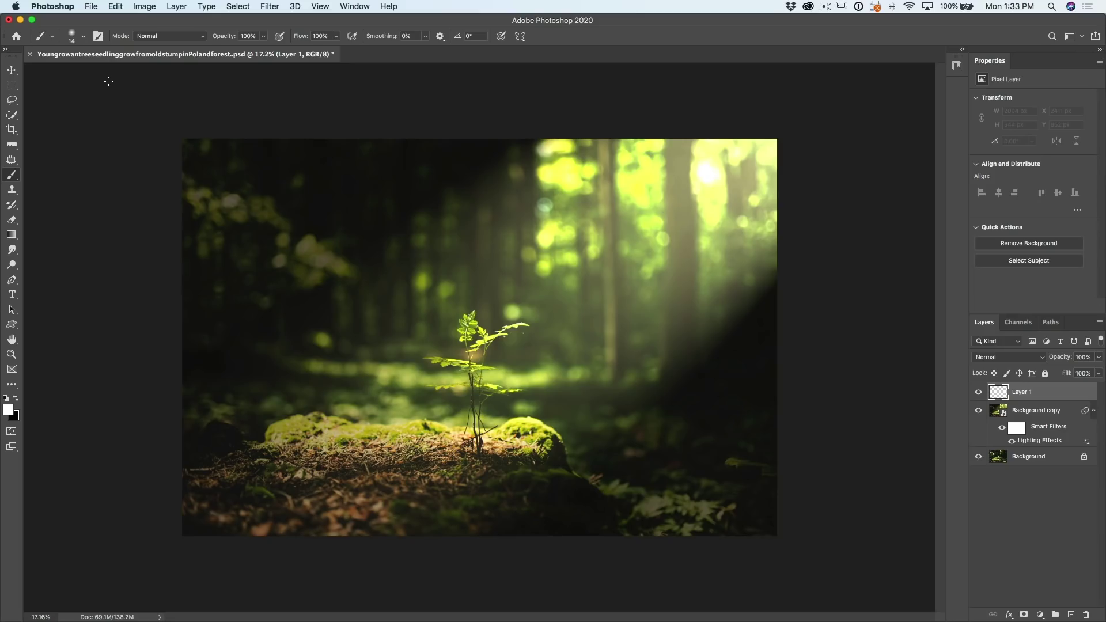
# - Enable brush Scattering at 1000% with 100% Count Jitter, and turn on Shape Dynamics
pyautogui.click(98, 36)
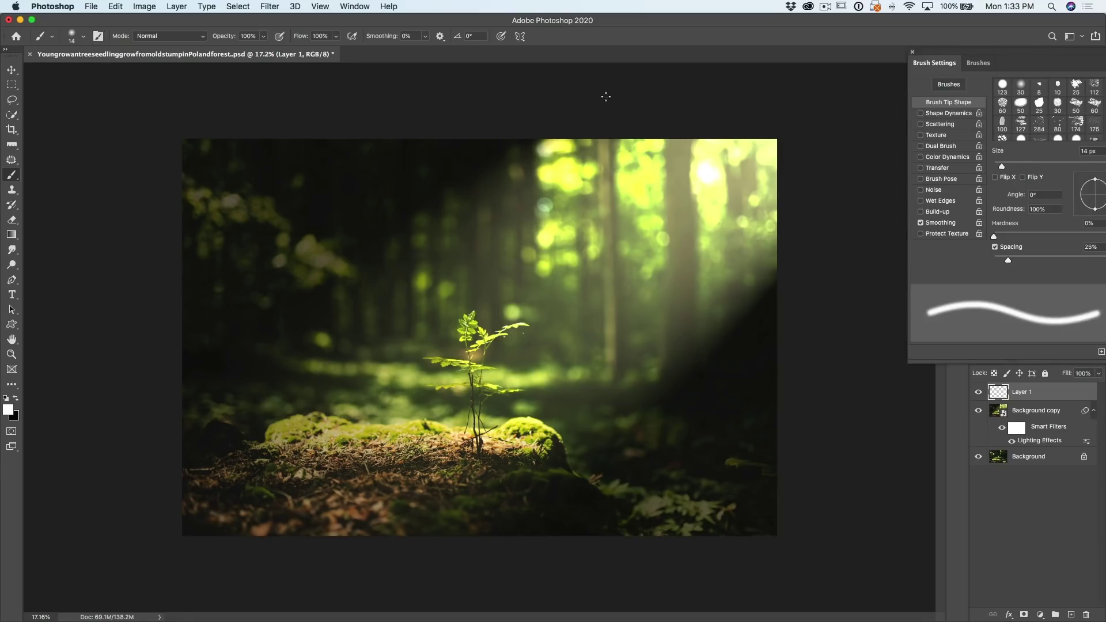
pyautogui.moveTo(953, 54); pyautogui.dragTo(783, 58)
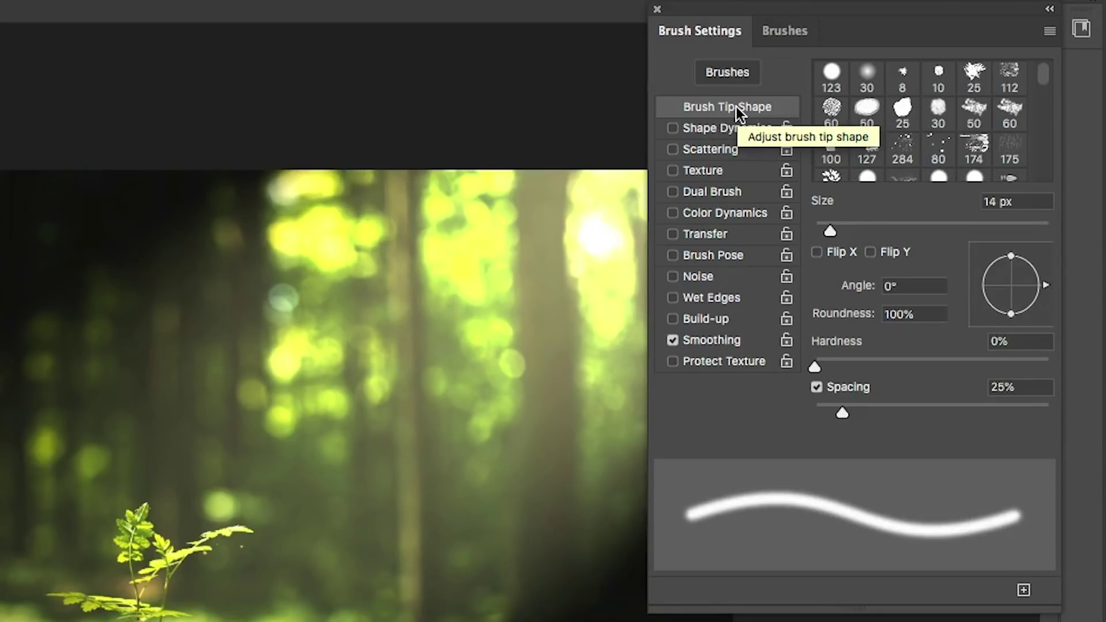
pyautogui.click(712, 150)
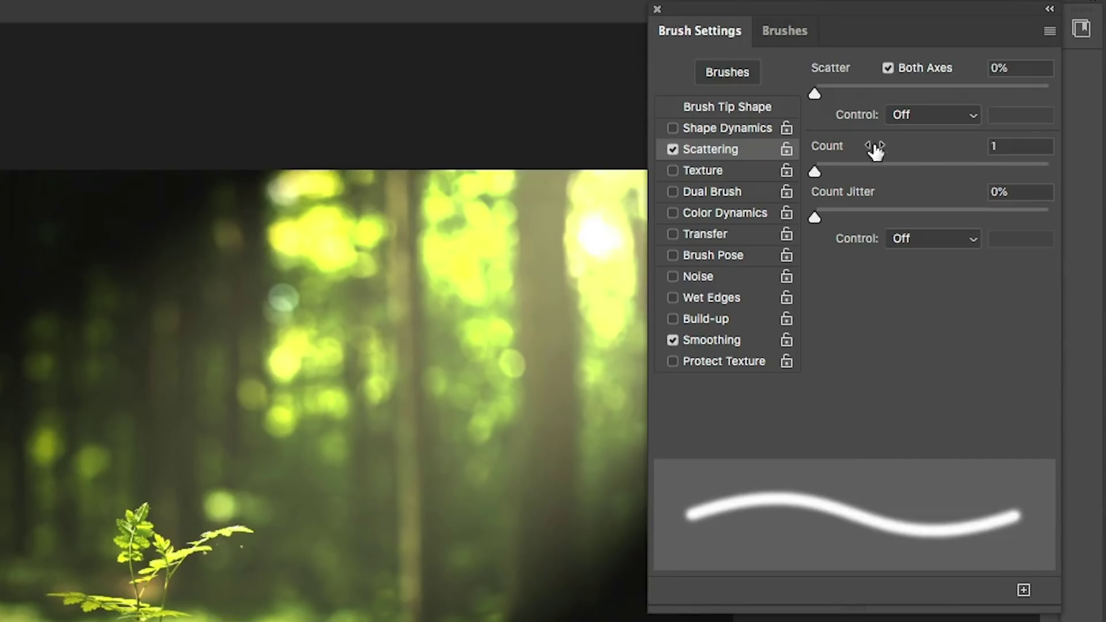
pyautogui.moveTo(818, 94); pyautogui.dragTo(1053, 110)
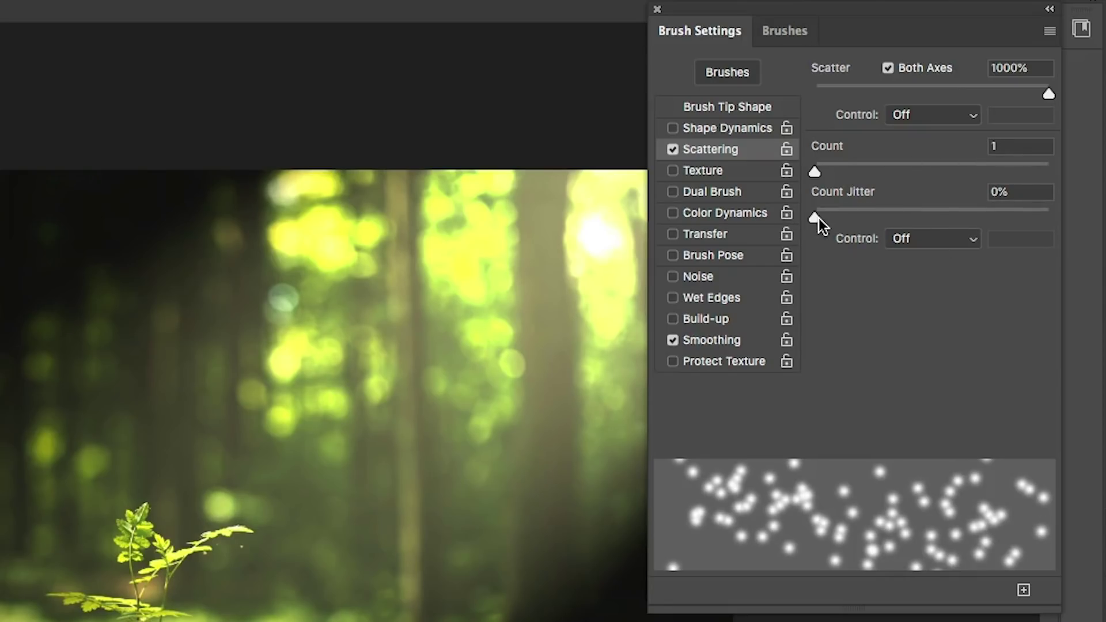
pyautogui.moveTo(818, 218); pyautogui.dragTo(1048, 218)
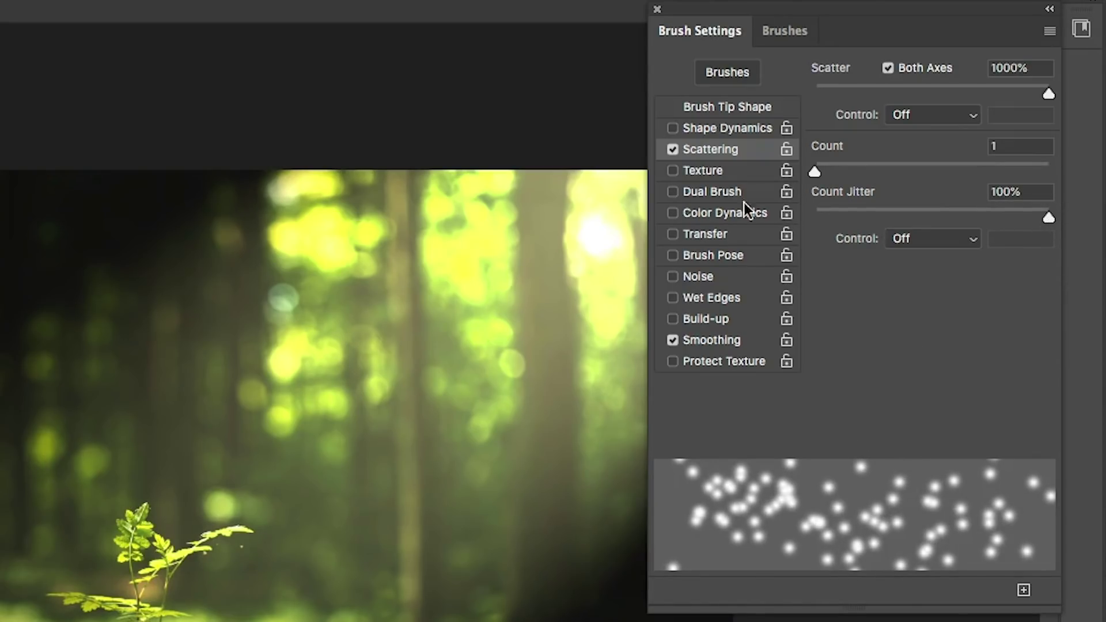
pyautogui.click(717, 126)
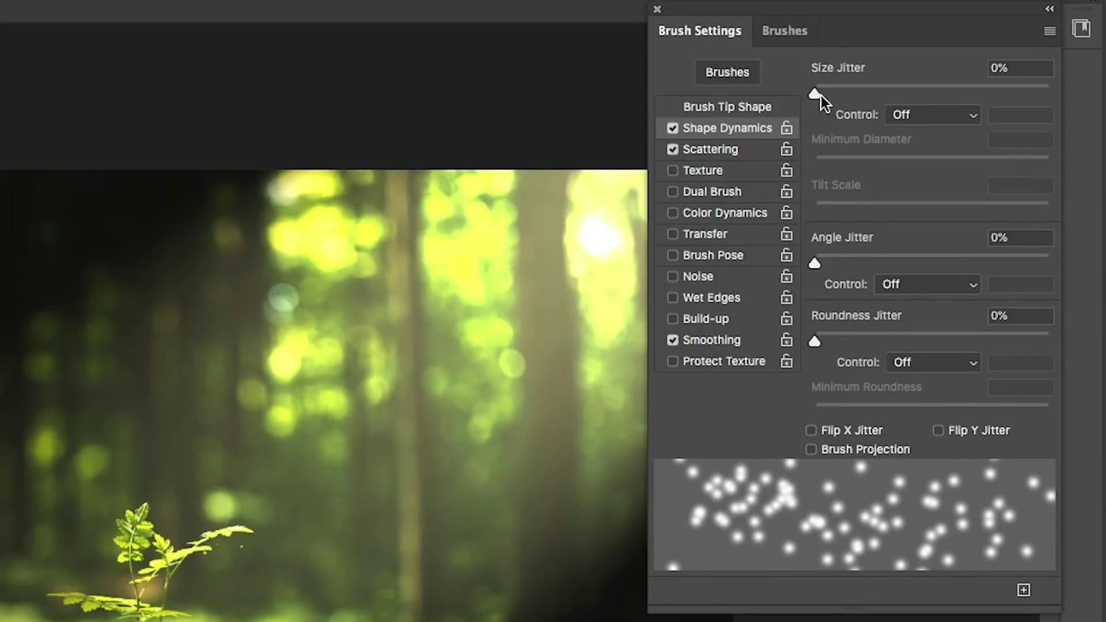
# - Set Shape Dynamics Size Jitter to 56% so the scattered dots vary in size
pyautogui.moveTo(821, 95)
pyautogui.mouseDown()
pyautogui.moveTo(1055, 95)
pyautogui.moveTo(993, 99)
pyautogui.mouseUp()
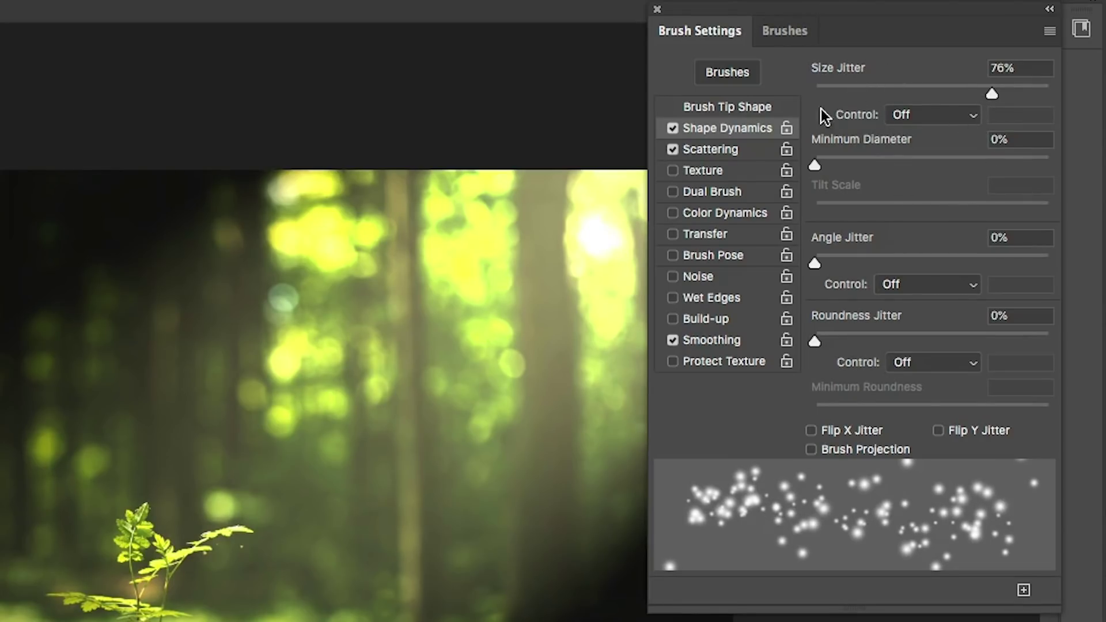
pyautogui.moveTo(846, 86)
pyautogui.mouseDown()
pyautogui.moveTo(807, 93)
pyautogui.moveTo(957, 86)
pyautogui.moveTo(945, 91)
pyautogui.mouseUp()
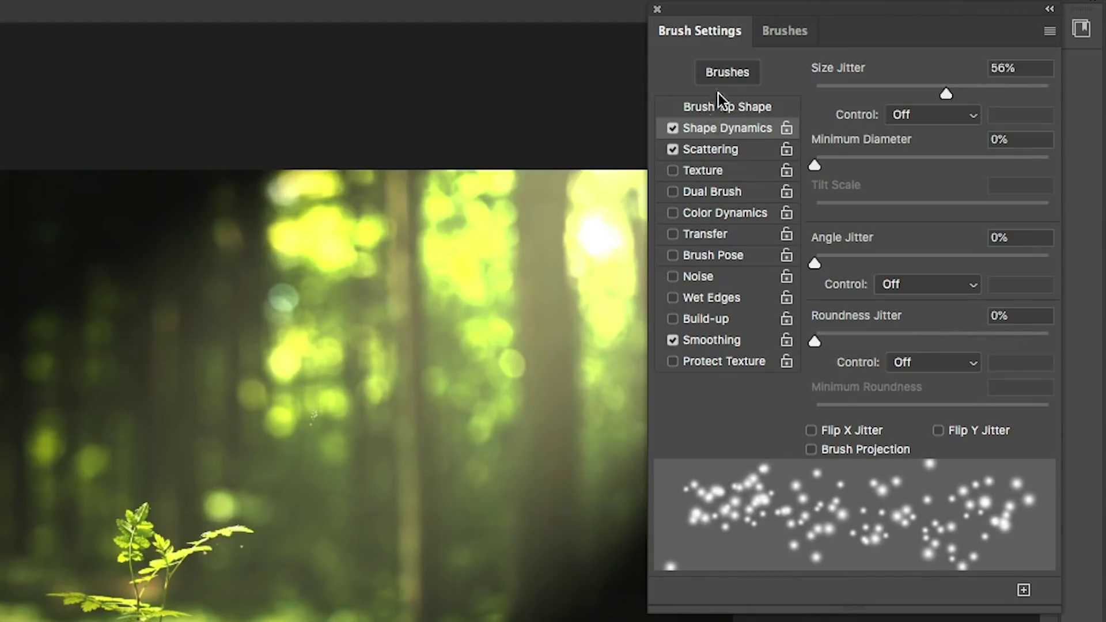
pyautogui.click(729, 110)
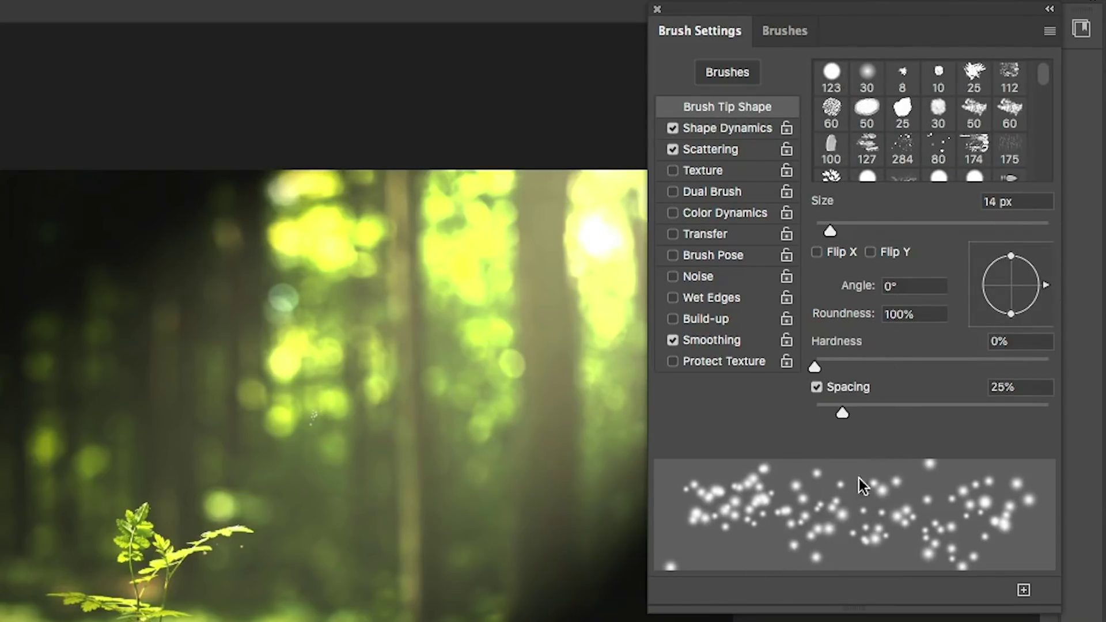
# - Widen the tip spacing, size 12, test a trail of scattered dots, and undo it
pyautogui.moveTo(839, 407)
pyautogui.mouseDown()
pyautogui.moveTo(998, 394)
pyautogui.moveTo(1037, 408)
pyautogui.moveTo(994, 417)
pyautogui.moveTo(1014, 414)
pyautogui.mouseUp()
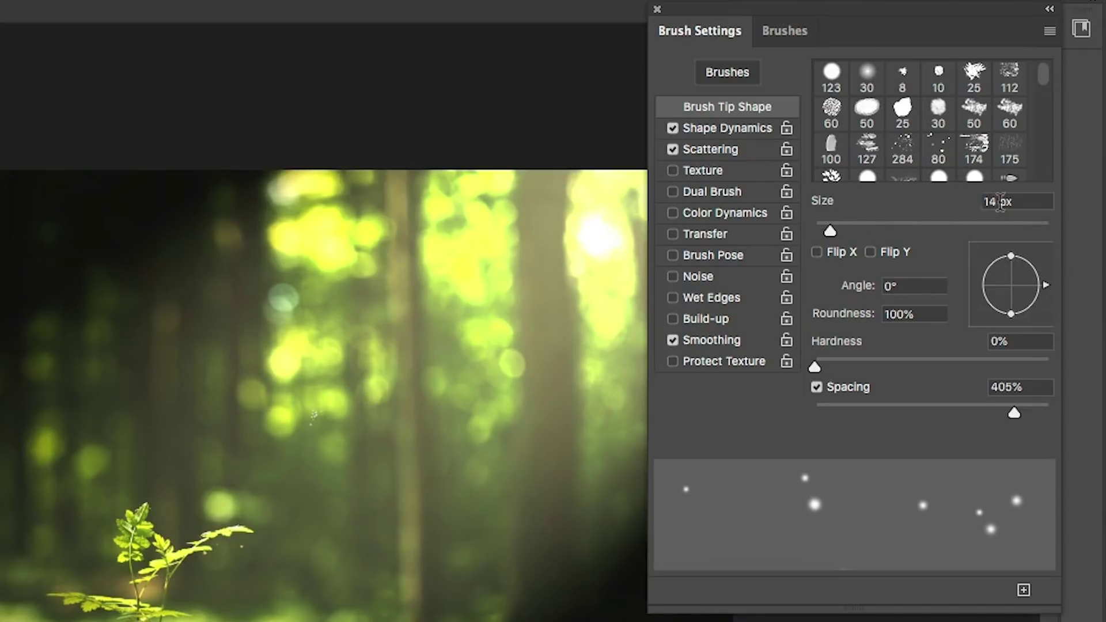
pyautogui.write('12')
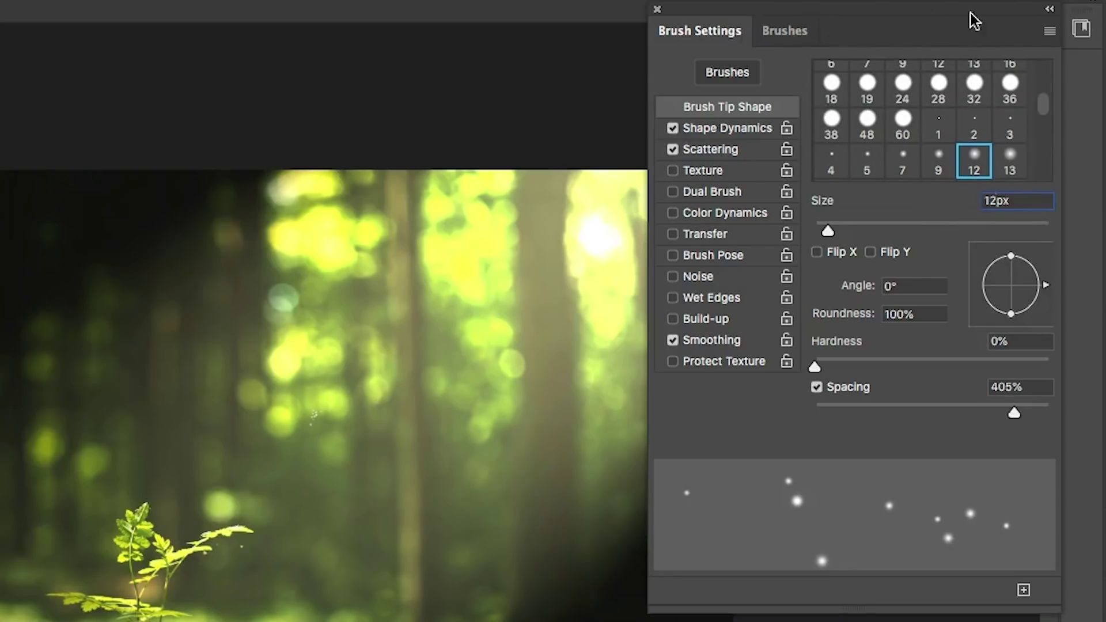
pyautogui.click(1049, 9)
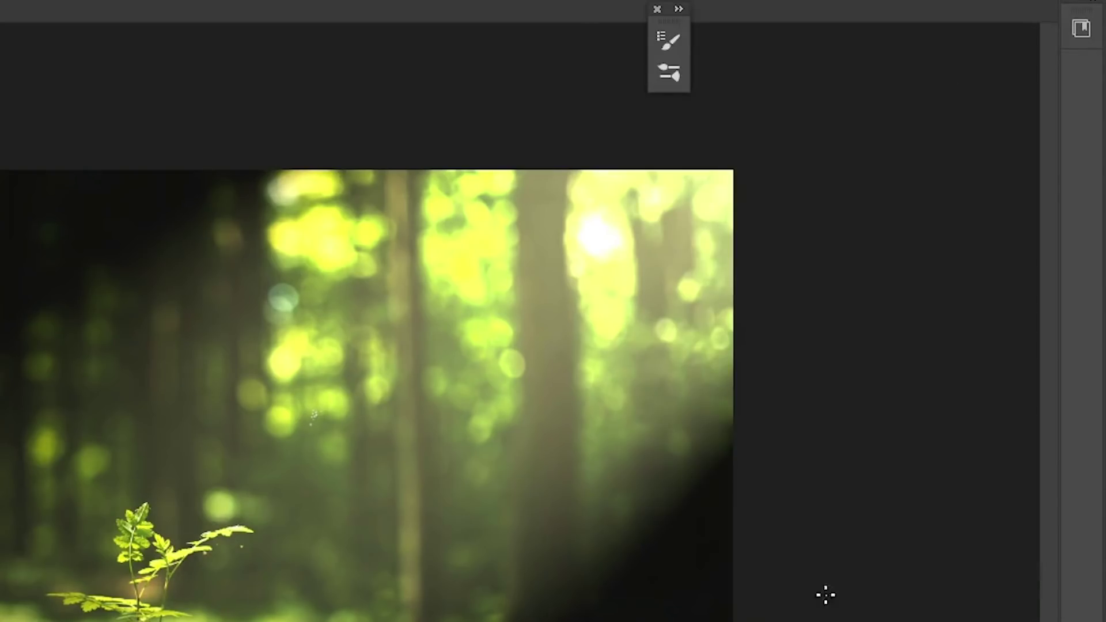
pyautogui.moveTo(148, 426); pyautogui.dragTo(182, 395)
pyautogui.hotkey('ctrl', 'z')
# - Set the tip to 17 px with 1000% spacing and dab sparse dust specks
pyautogui.press('F5')
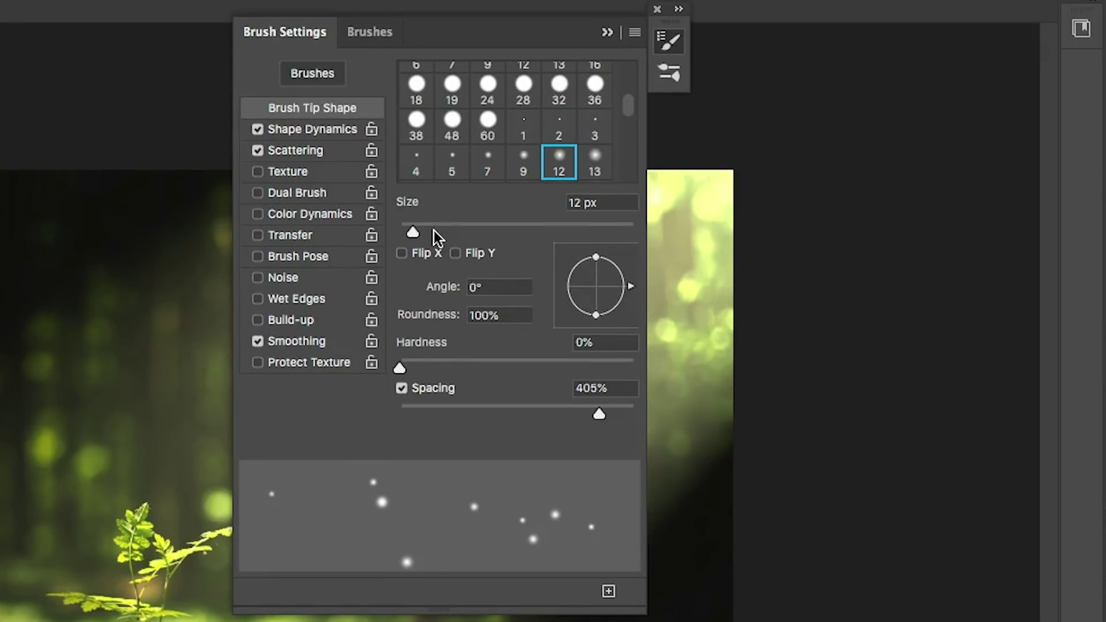
pyautogui.moveTo(416, 231); pyautogui.dragTo(419, 231)
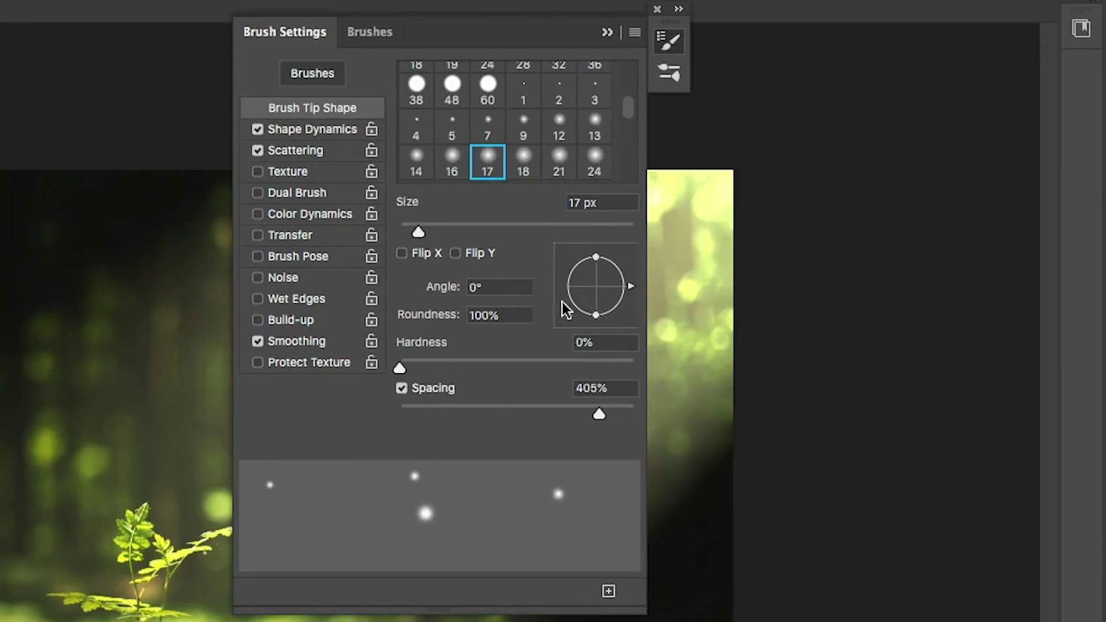
pyautogui.moveTo(599, 413); pyautogui.dragTo(657, 405)
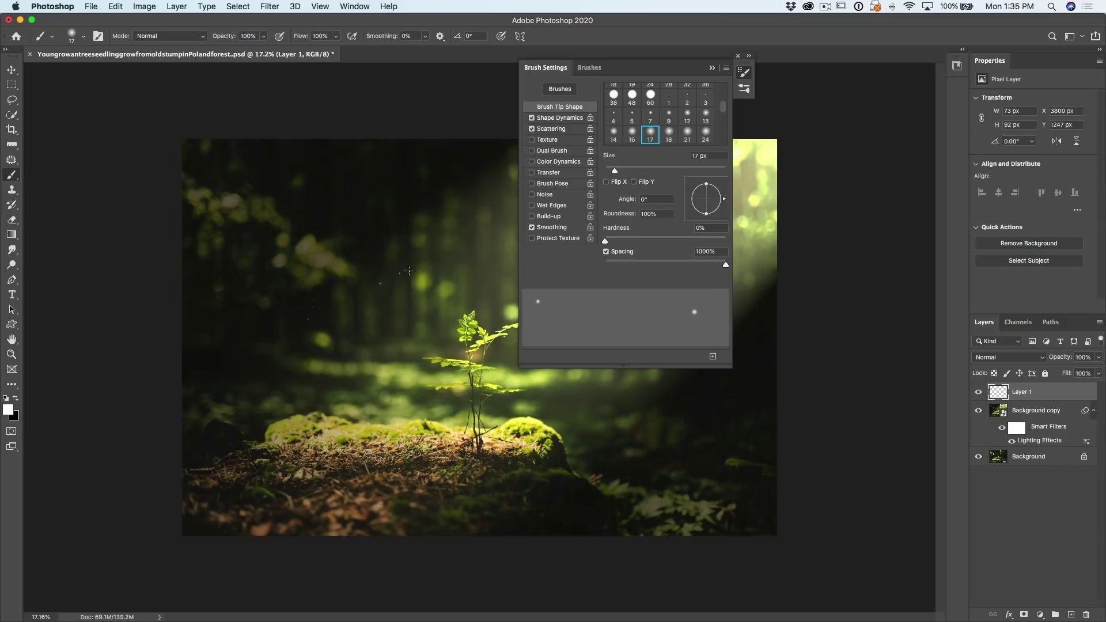
pyautogui.moveTo(312, 316); pyautogui.dragTo(458, 230)
pyautogui.click(713, 68)
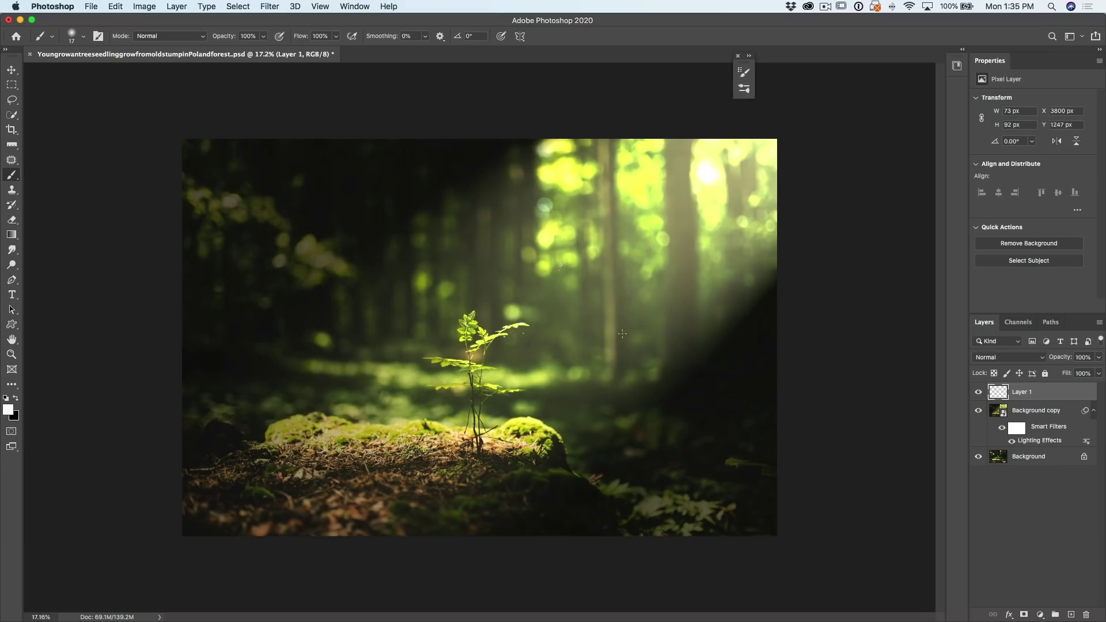
# - Dab white dust specks into the forest air on Layer 1
pyautogui.click(522, 286)
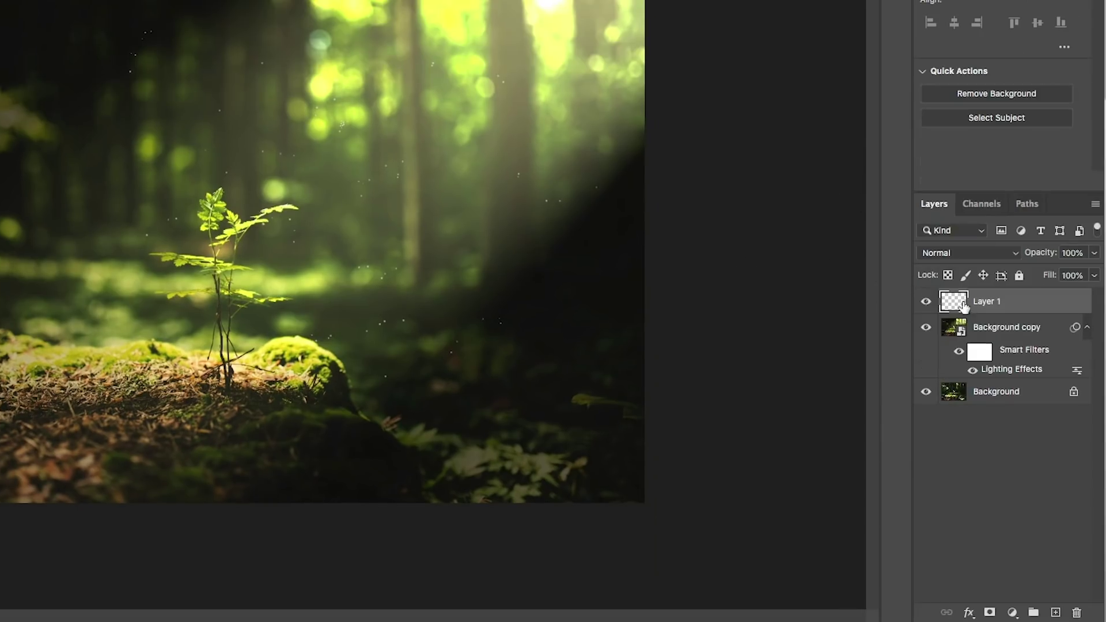
pyautogui.click(970, 612)
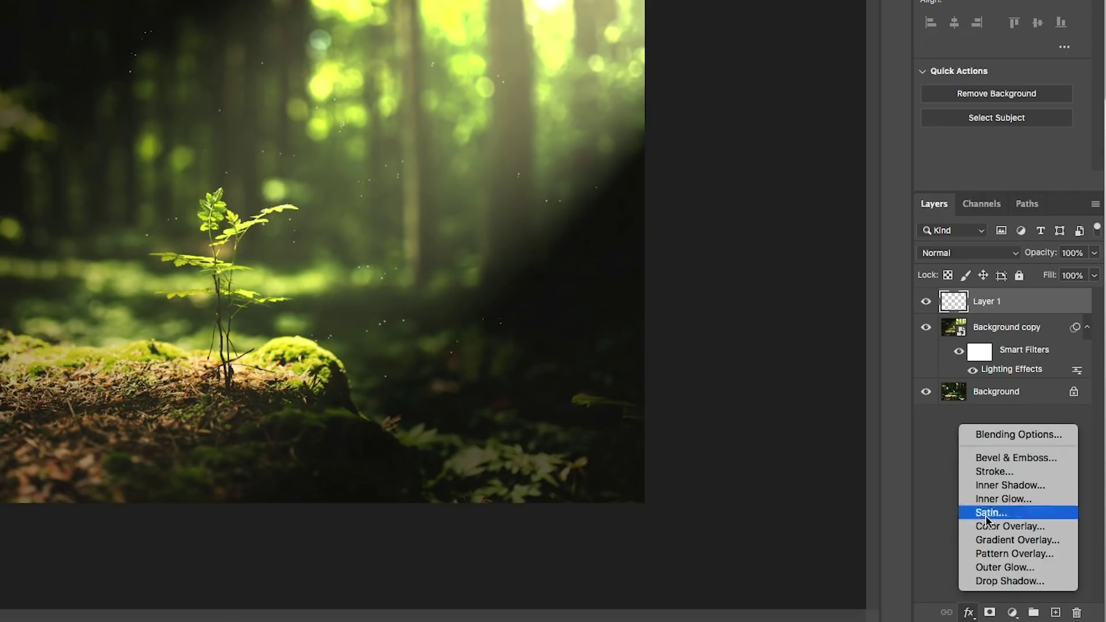
# - Add an Outer Glow to Layer 1 and sample pale yellow ffff7c from the image as its colour
pyautogui.click(999, 567)
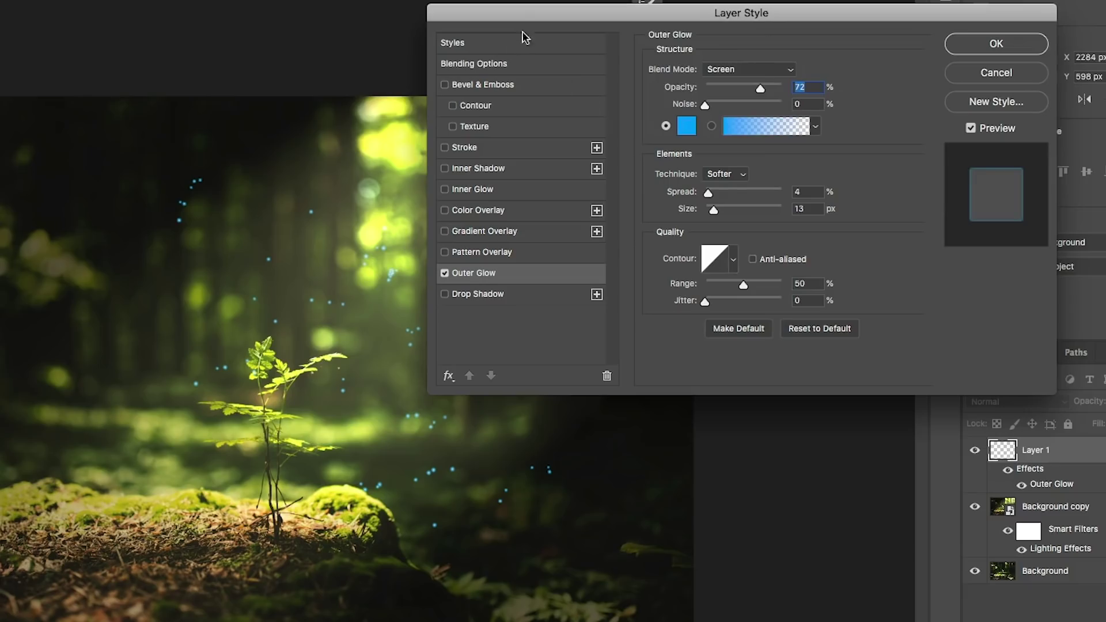
pyautogui.moveTo(506, 17); pyautogui.dragTo(550, 2)
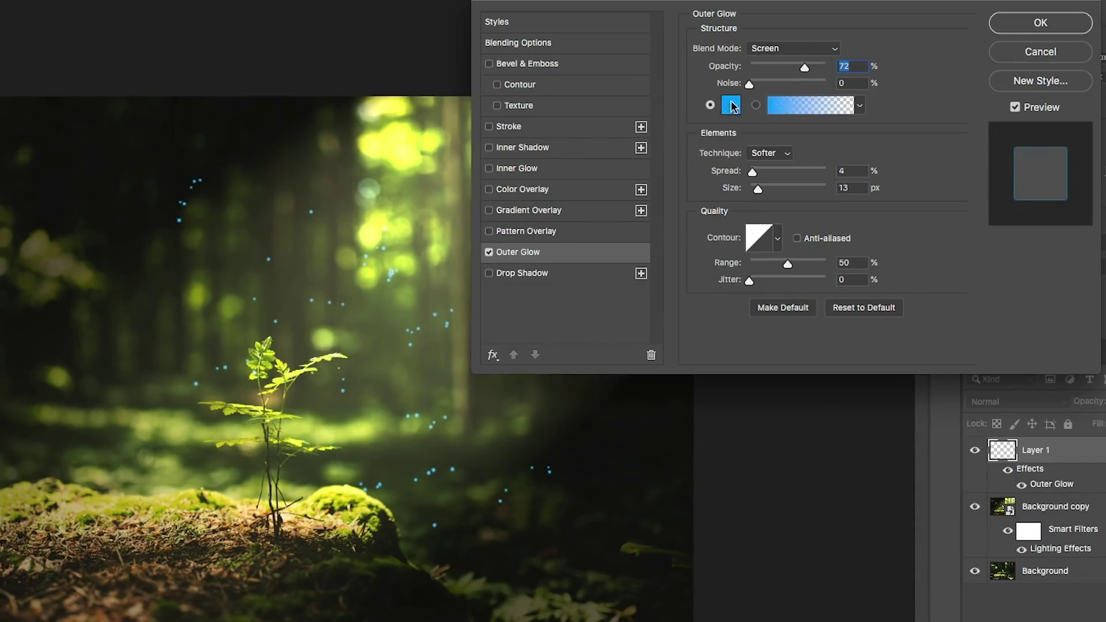
pyautogui.click(731, 105)
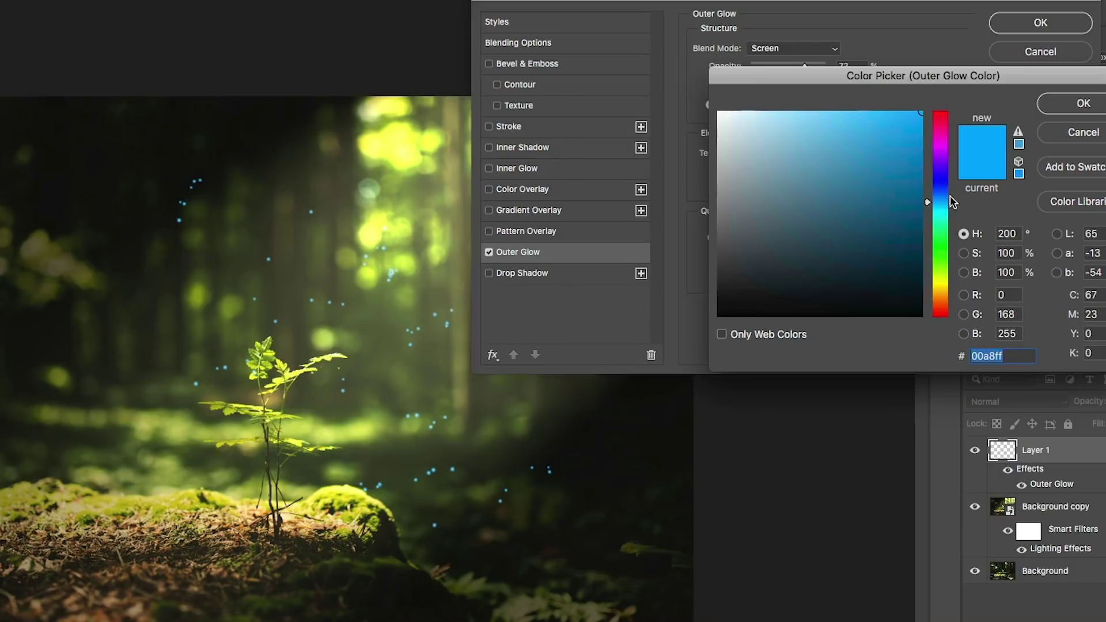
pyautogui.moveTo(955, 203); pyautogui.dragTo(956, 280)
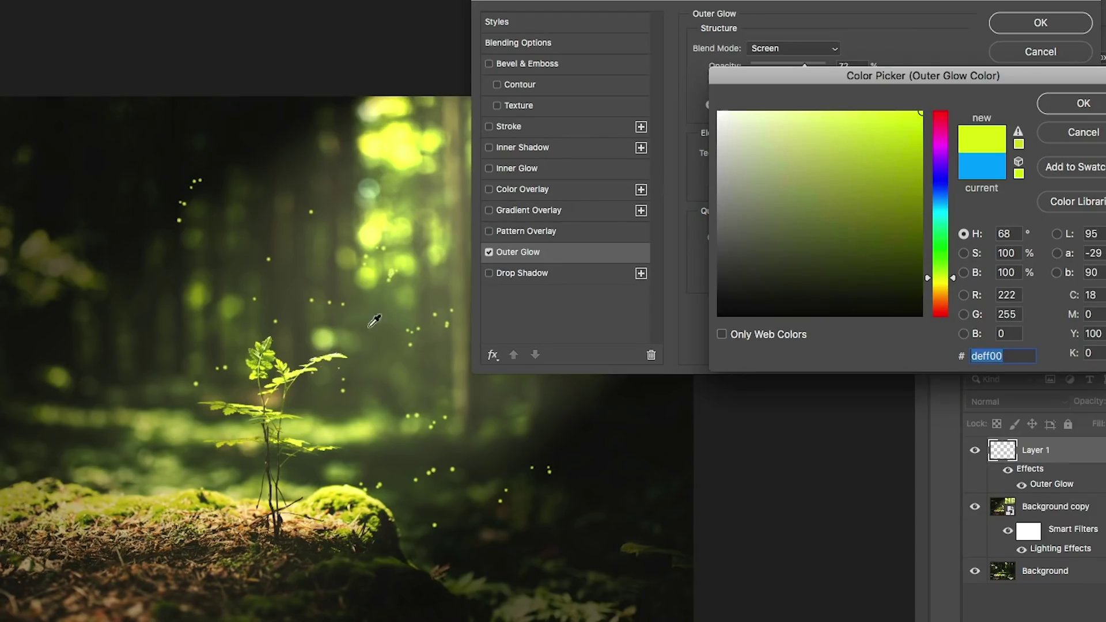
pyautogui.click(373, 265)
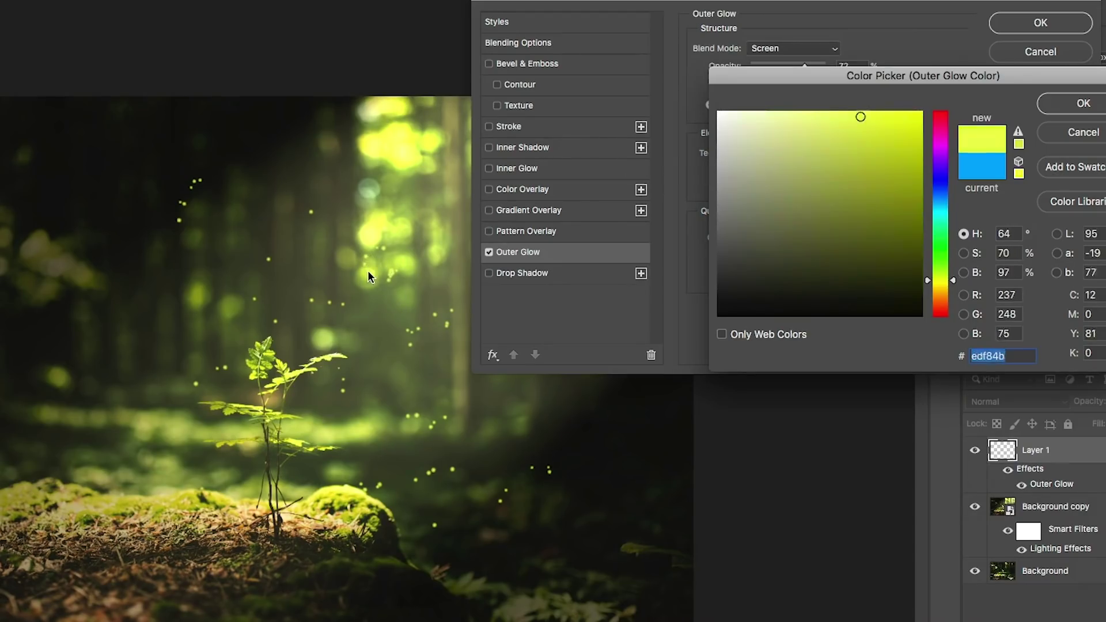
pyautogui.moveTo(405, 155)
pyautogui.mouseDown()
pyautogui.moveTo(402, 163)
pyautogui.moveTo(404, 145)
pyautogui.moveTo(391, 141)
pyautogui.mouseUp()
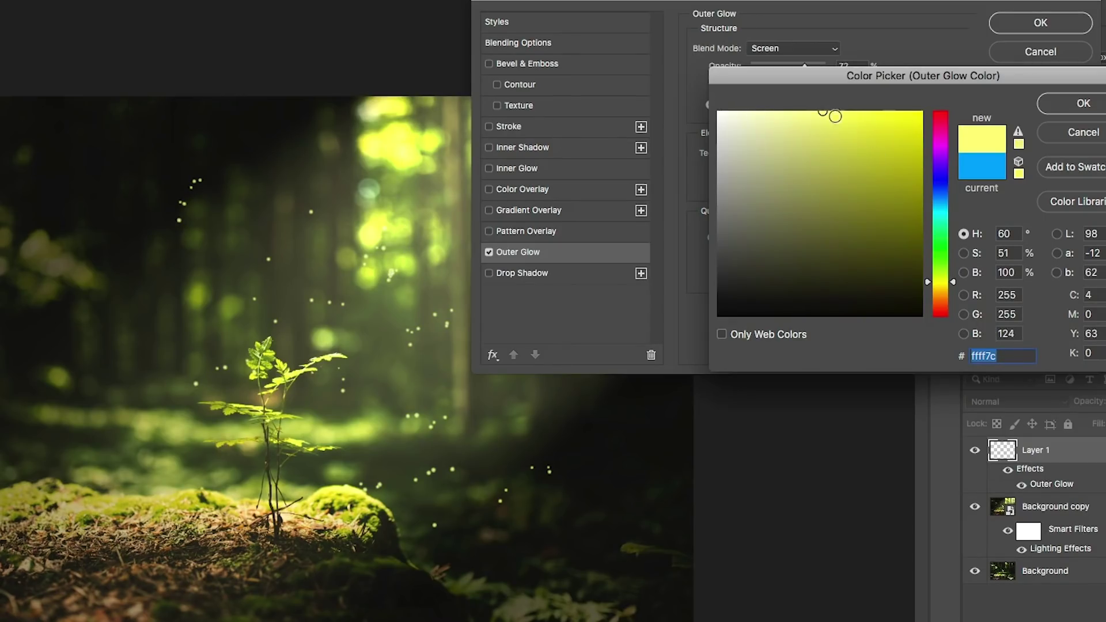
# - Confirm the ffff7c glow colour and rough in the glow's spread, size and opacity
pyautogui.click(1079, 110)
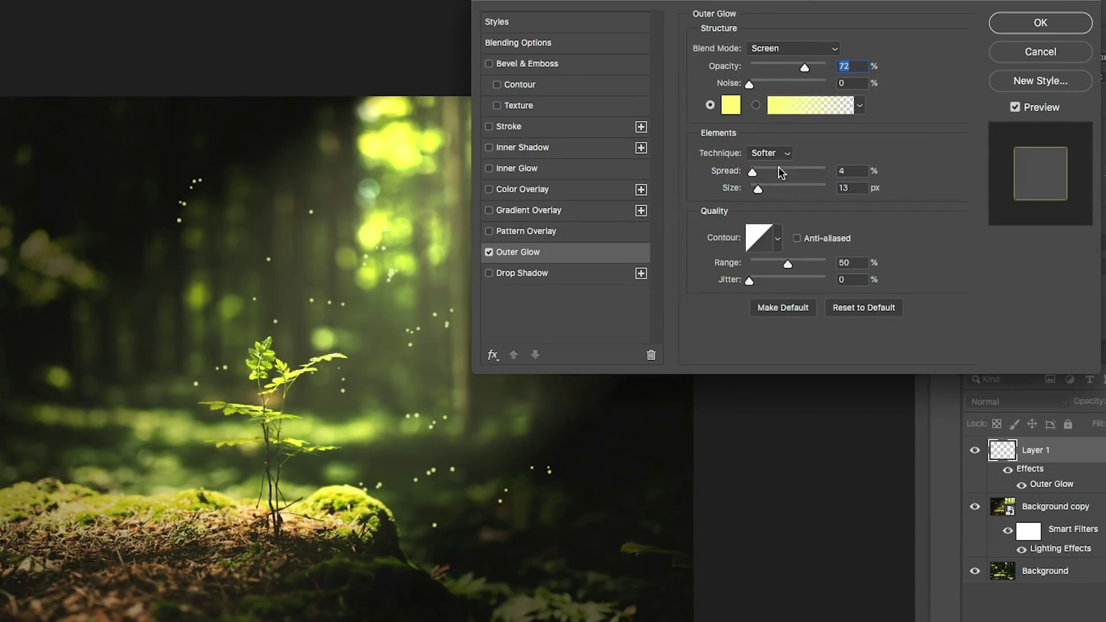
pyautogui.doubleClick(843, 171)
pyautogui.write('1')
pyautogui.moveTo(756, 185)
pyautogui.mouseDown()
pyautogui.moveTo(780, 185)
pyautogui.moveTo(770, 188)
pyautogui.mouseUp()
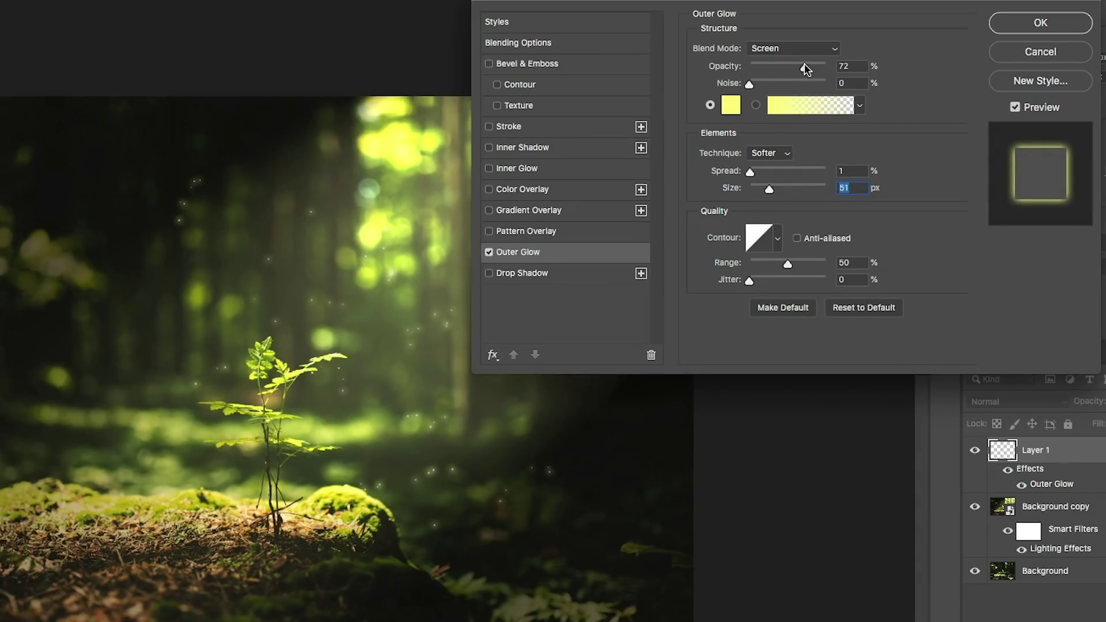
pyautogui.moveTo(804, 66); pyautogui.dragTo(826, 66)
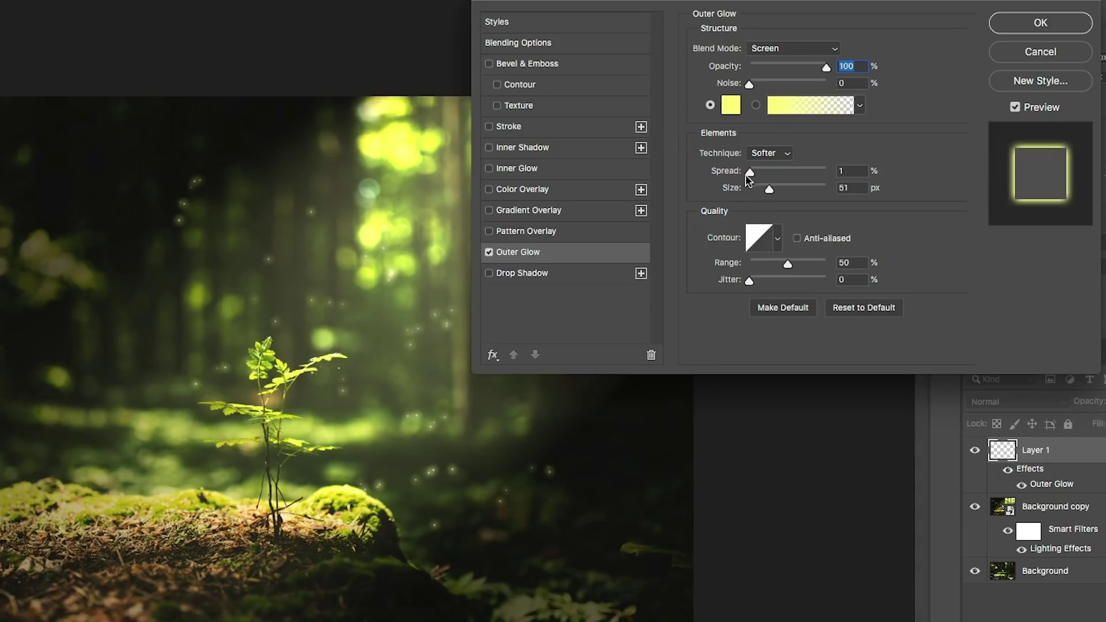
pyautogui.moveTo(769, 188); pyautogui.dragTo(776, 183)
# - Set the Outer Glow to spread 2%, size 38 px, opacity 53%, noise 8%, and apply it
pyautogui.click(750, 172)
pyautogui.write('2')
pyautogui.moveTo(774, 190); pyautogui.dragTo(765, 190)
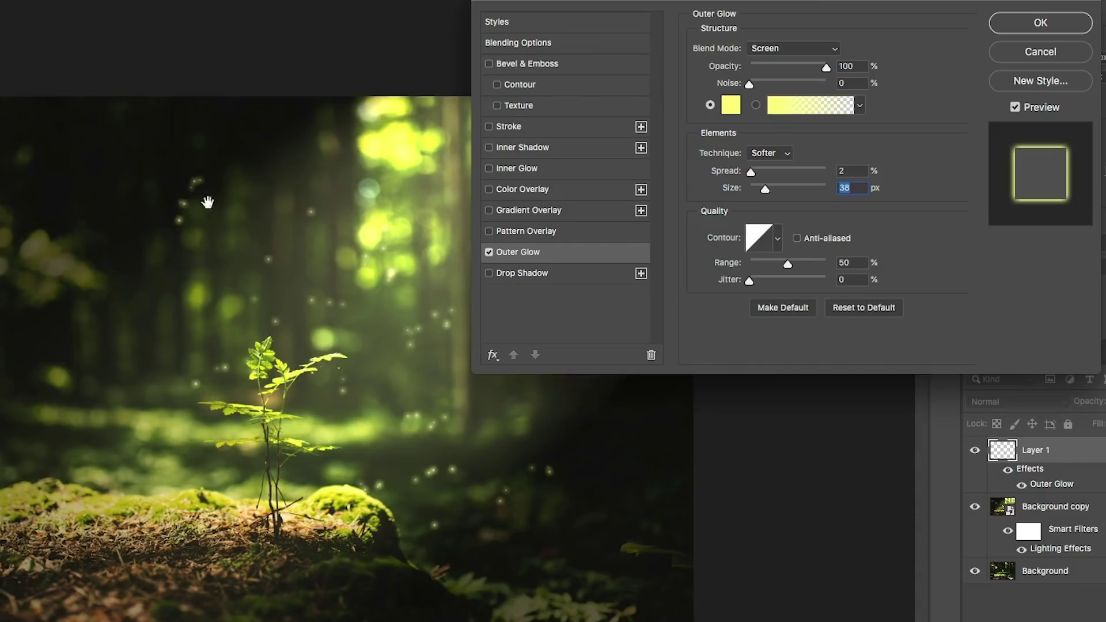
pyautogui.moveTo(825, 65); pyautogui.dragTo(786, 67)
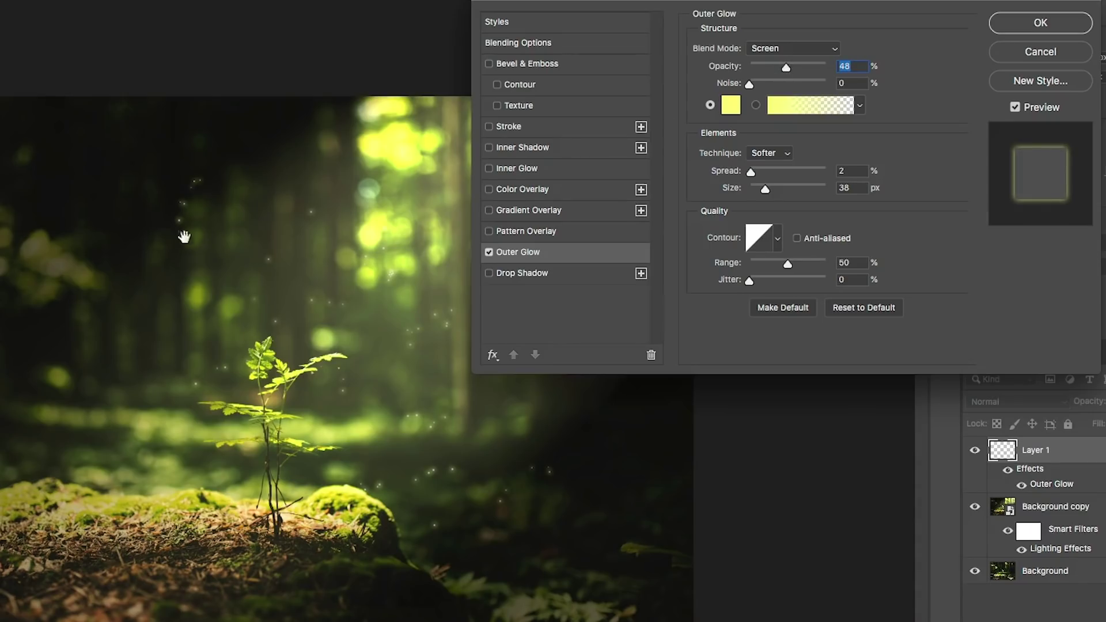
pyautogui.click(789, 66)
pyautogui.moveTo(751, 84)
pyautogui.mouseDown()
pyautogui.moveTo(766, 79)
pyautogui.moveTo(757, 87)
pyautogui.mouseUp()
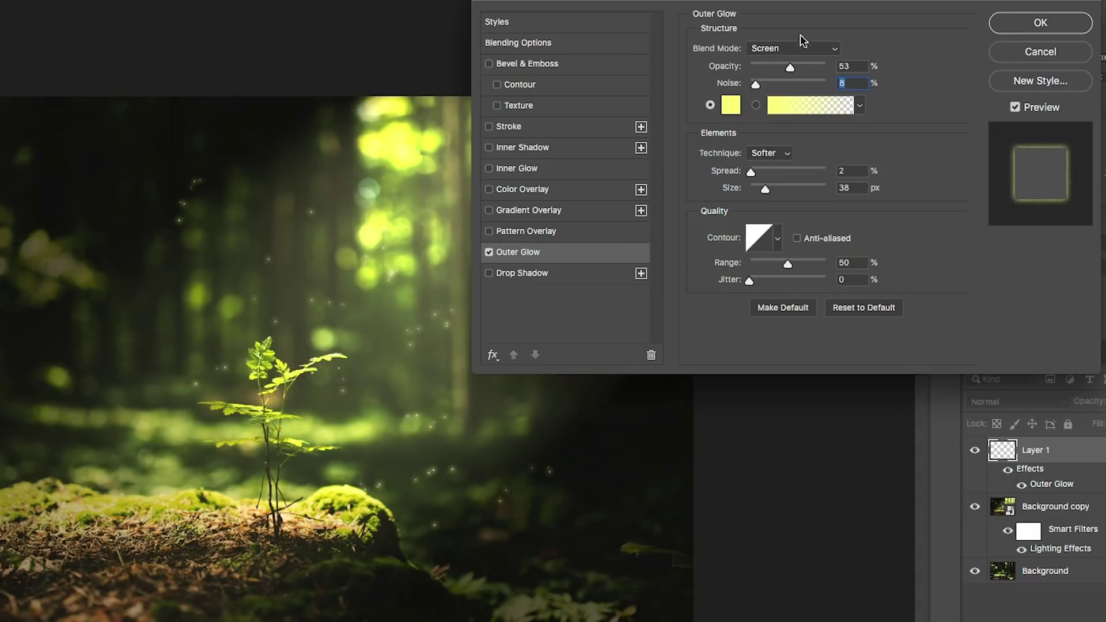
pyautogui.click(1041, 24)
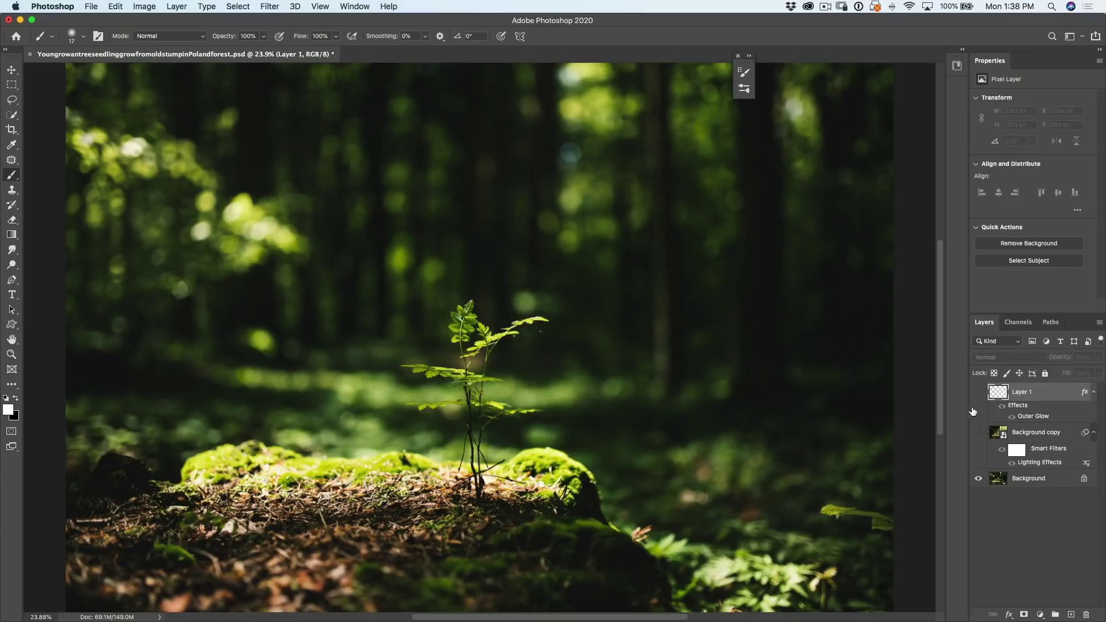
pyautogui.click(979, 392)
pyautogui.click(979, 432)
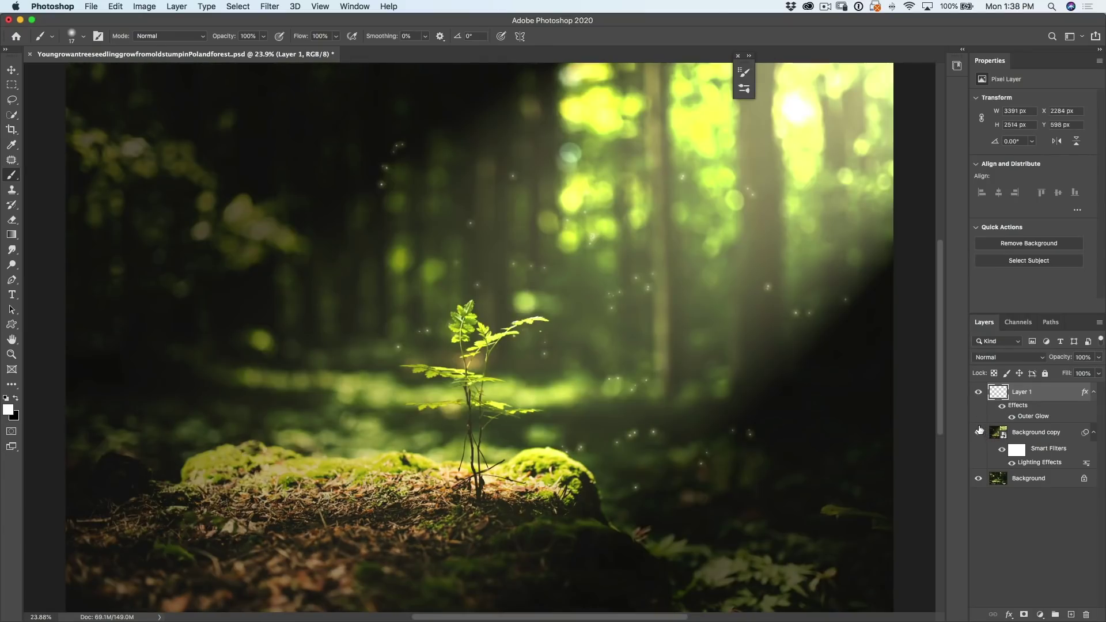